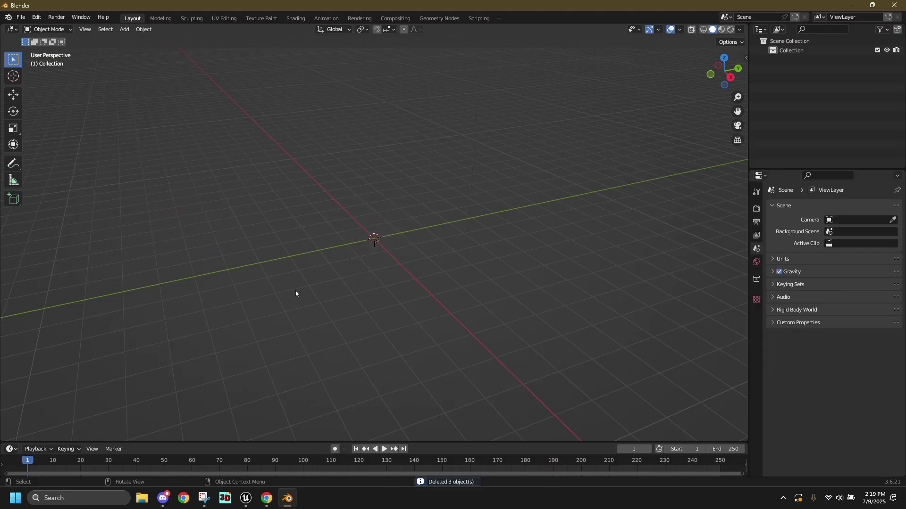
- Import the cw_union_soldier OBJ from the Downloads cw_union_soldier folder into Blender
{"action": "left_click", "coordinate": [21, 17]}
{"action": "mouse_move", "coordinate": [37, 144]}
{"action": "left_click", "coordinate": [162, 172]}
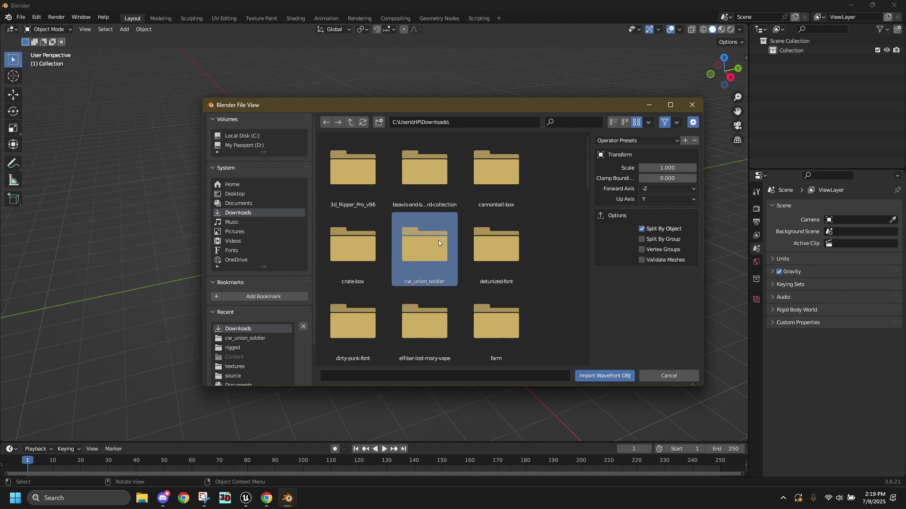
{"action": "double_click", "coordinate": [425, 250]}
{"action": "double_click", "coordinate": [352, 170]}
{"action": "middle_click_drag", "start_coordinate": [353, 170], "coordinate": [444, 77]}
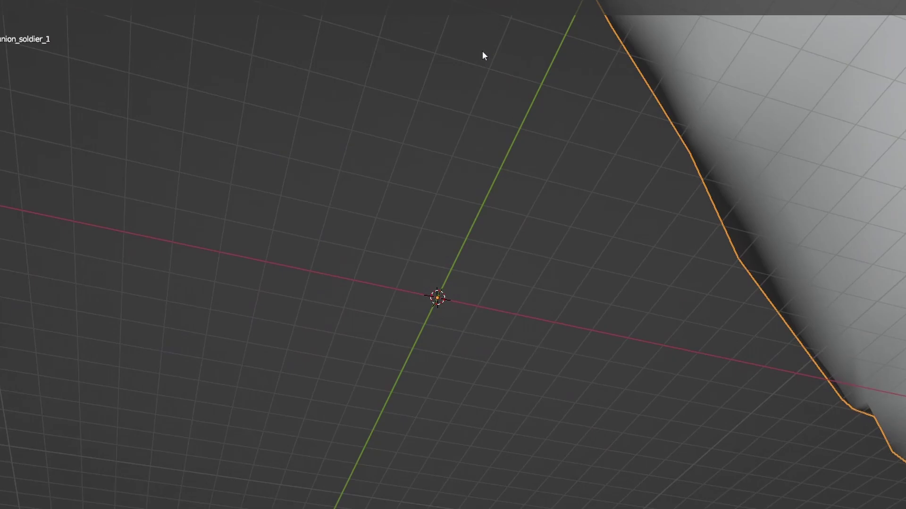
- Search 'mann' in Unreal's Content Browser and export SK_Mannequin as an FBX to Downloads
{"action": "middle_click_drag", "start_coordinate": [482, 54], "coordinate": [538, 125]}
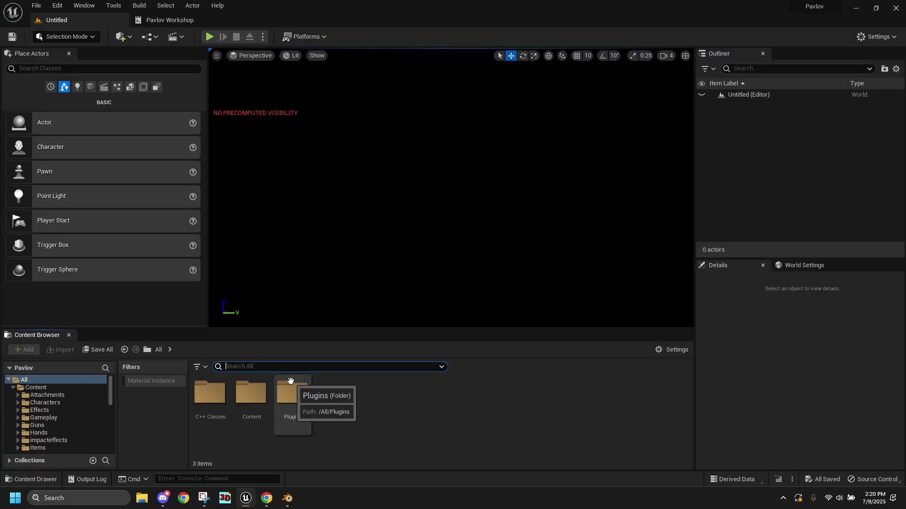
{"action": "type", "text": "mann"}
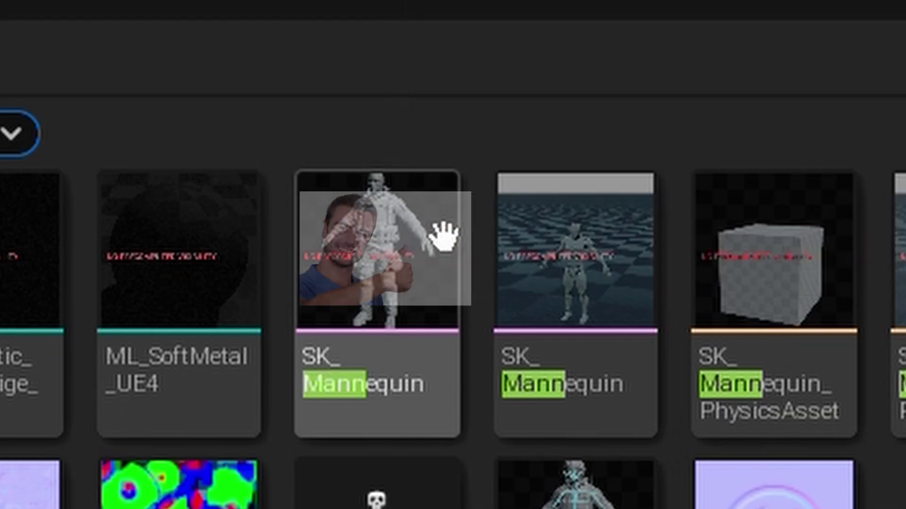
{"action": "left_click", "coordinate": [443, 235]}
{"action": "right_click", "coordinate": [444, 236]}
{"action": "left_click", "coordinate": [665, 279]}
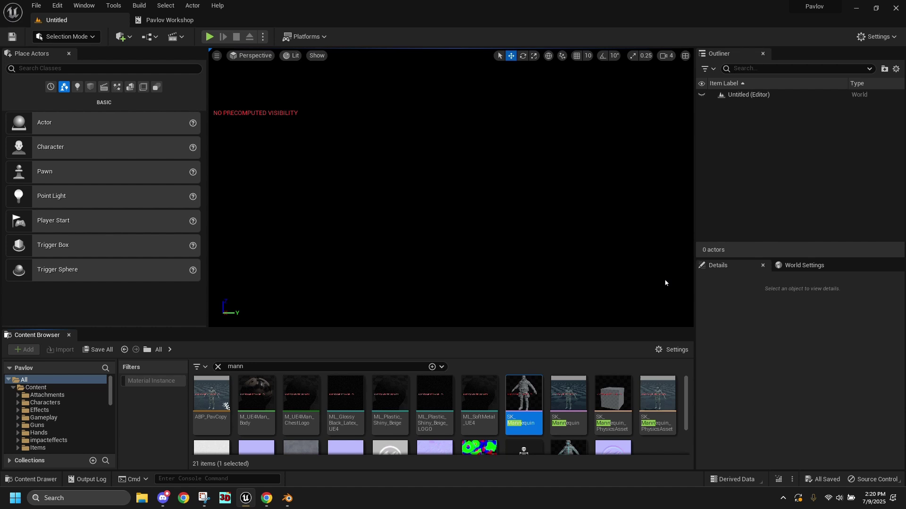
{"action": "left_click", "coordinate": [62, 112]}
{"action": "left_click", "coordinate": [372, 237]}
- Import SK_Mannequin.FBX into Blender as a size reference
{"action": "left_click", "coordinate": [506, 349]}
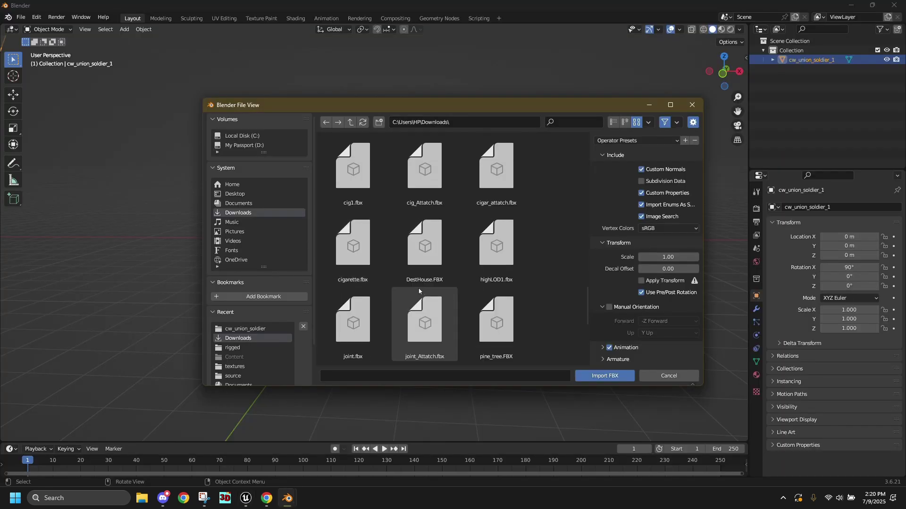
{"action": "scroll", "coordinate": [363, 283], "scroll_direction": "down", "scroll_amount": 2}
{"action": "scroll", "coordinate": [363, 284], "scroll_direction": "down", "scroll_amount": 1}
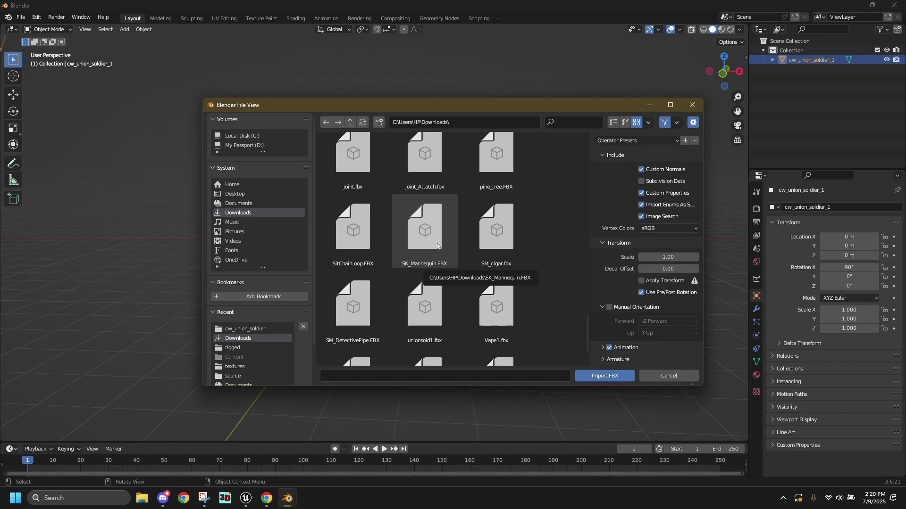
{"action": "double_click", "coordinate": [436, 244]}
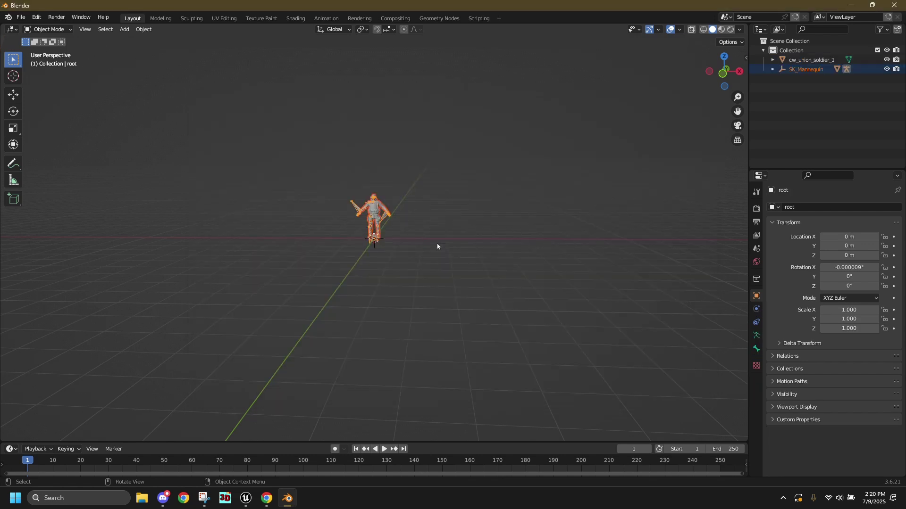
- Scale the soldier to 0.01 and lower it slightly on Z to match the mannequin
{"action": "type", "text": "s.01"}
{"action": "key", "text": "Return"}
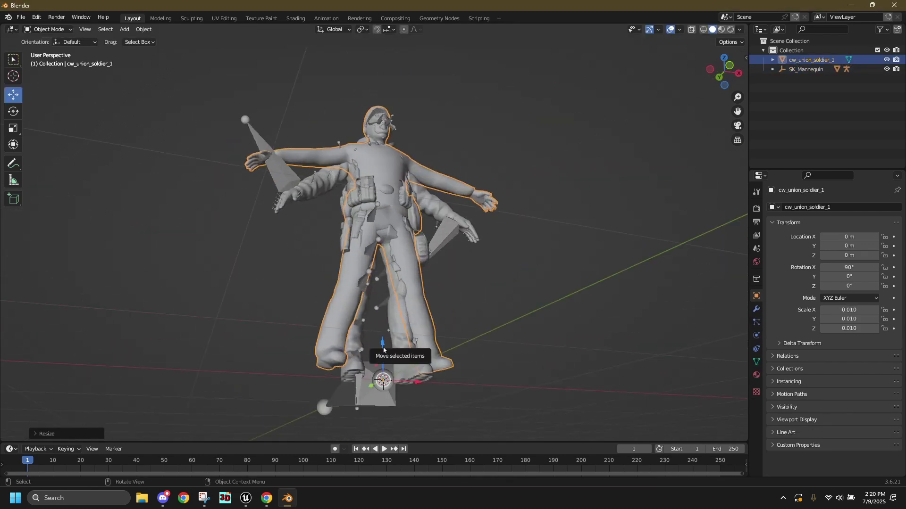
{"action": "left_click_drag", "start_coordinate": [383, 350], "coordinate": [383, 343]}
{"action": "middle_click_drag", "start_coordinate": [383, 344], "coordinate": [566, 235]}
{"action": "key", "text": "alt+a"}
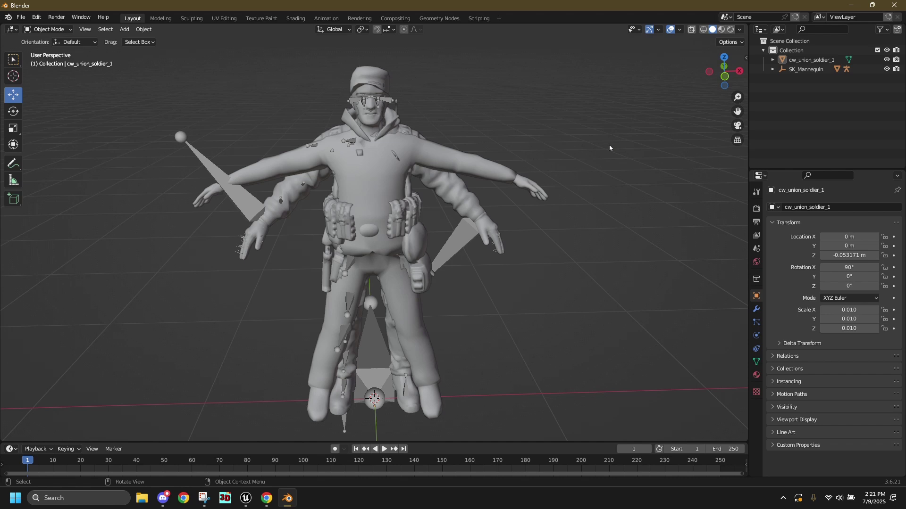
- Delete the mannequin from the outliner and reselect the soldier
{"action": "left_click", "coordinate": [793, 69]}
{"action": "key", "text": "Delete"}
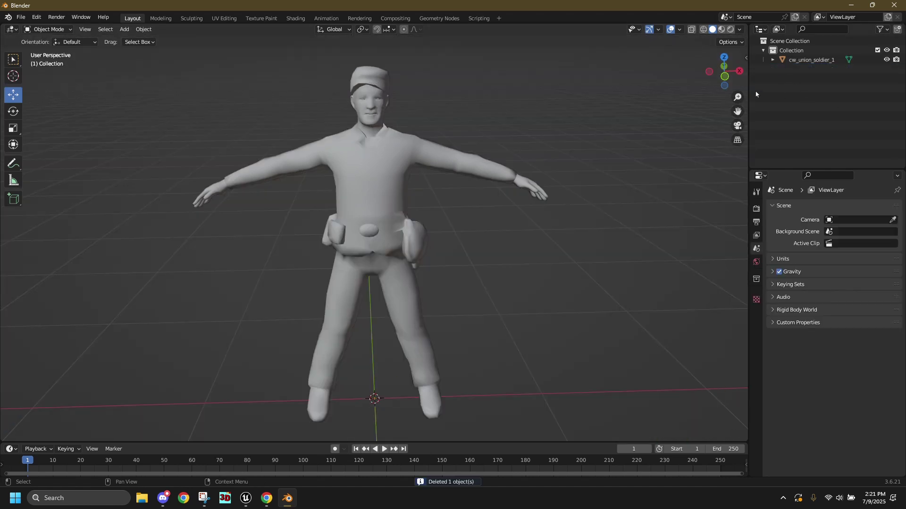
{"action": "scroll", "coordinate": [365, 206], "scroll_direction": "down", "scroll_amount": 1}
{"action": "left_click", "coordinate": [365, 206]}
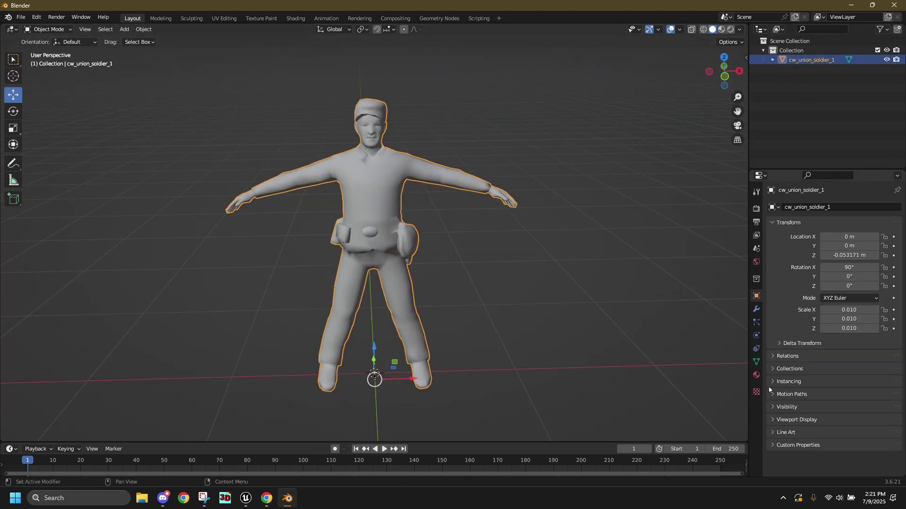
- Load the face texture from the soldier's Downloads folder as Material_39's base colour
{"action": "left_click", "coordinate": [757, 376]}
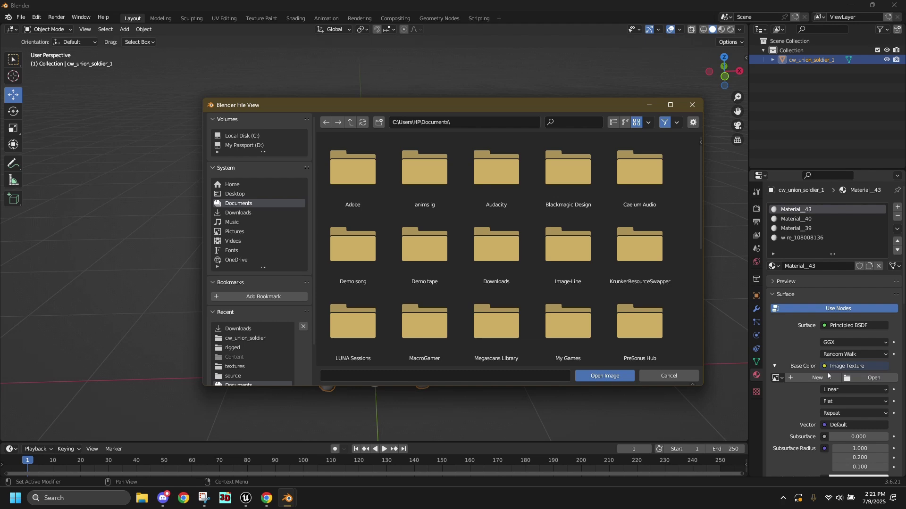
{"action": "left_click", "coordinate": [238, 213]}
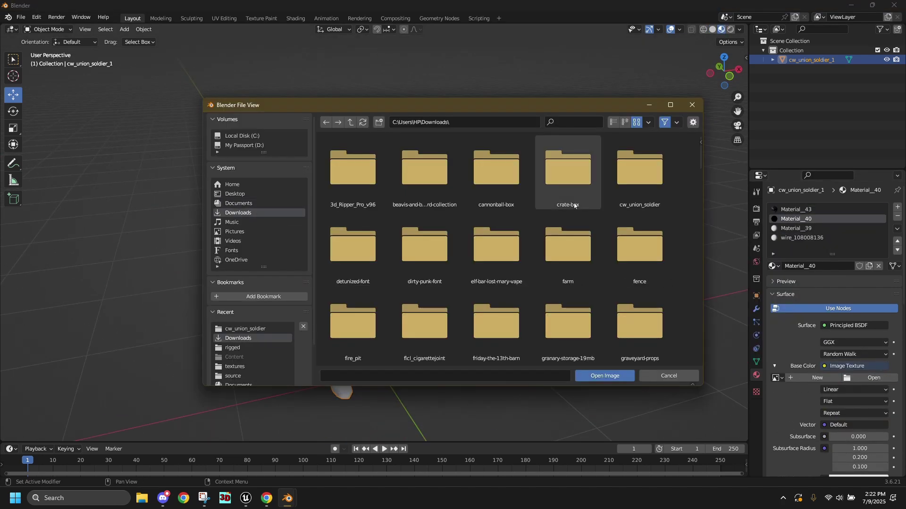
{"action": "double_click", "coordinate": [580, 198]}
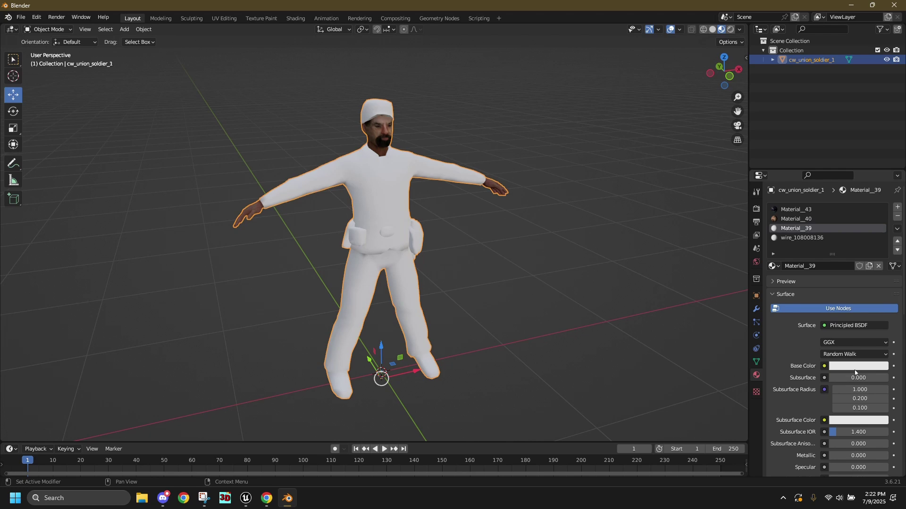
{"action": "left_click", "coordinate": [858, 366]}
{"action": "left_click", "coordinate": [613, 282]}
- Give wire_108008136 an Image Texture base colour and browse for its texture file
{"action": "left_click", "coordinate": [874, 378]}
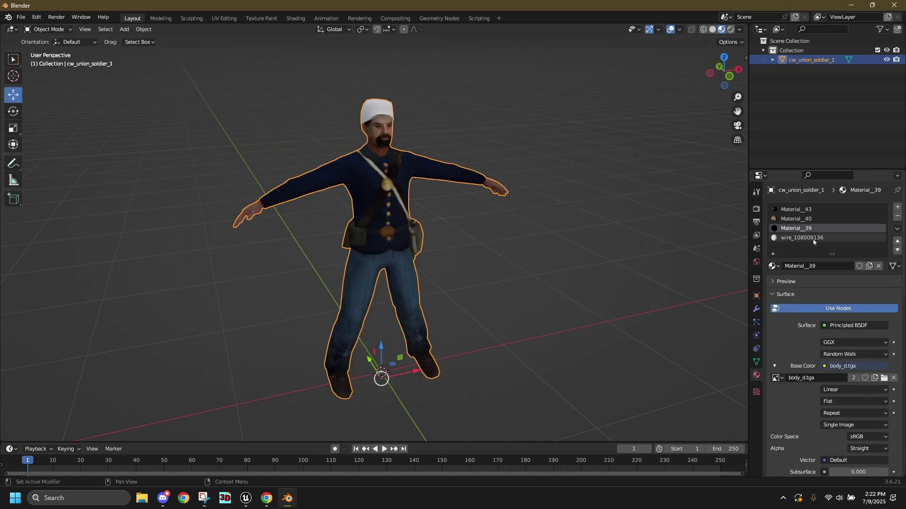
{"action": "left_click", "coordinate": [802, 238]}
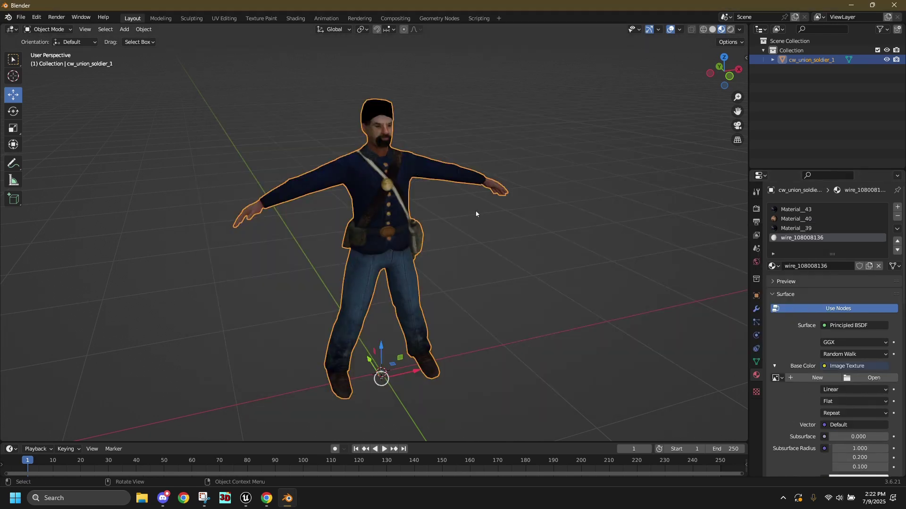
{"action": "left_click", "coordinate": [873, 378]}
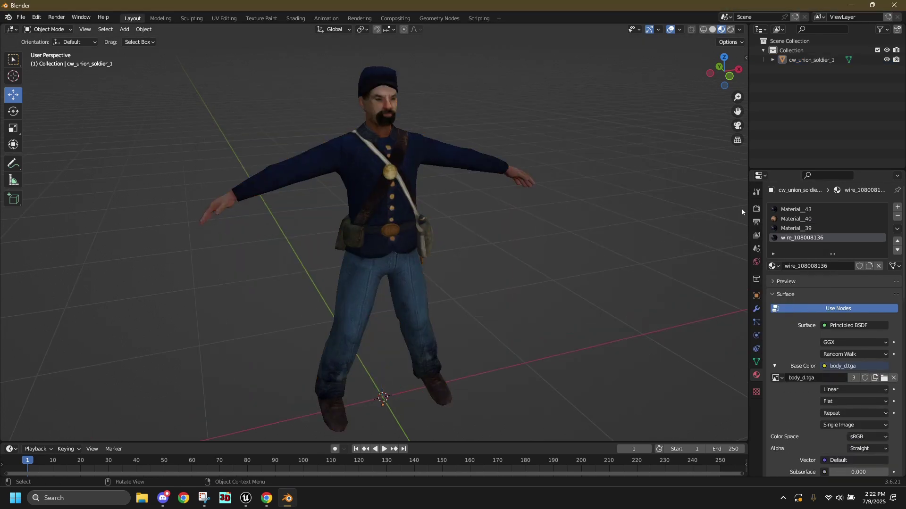
- Add a second UV map named Baked and make it active for render
{"action": "left_click", "coordinate": [756, 362]}
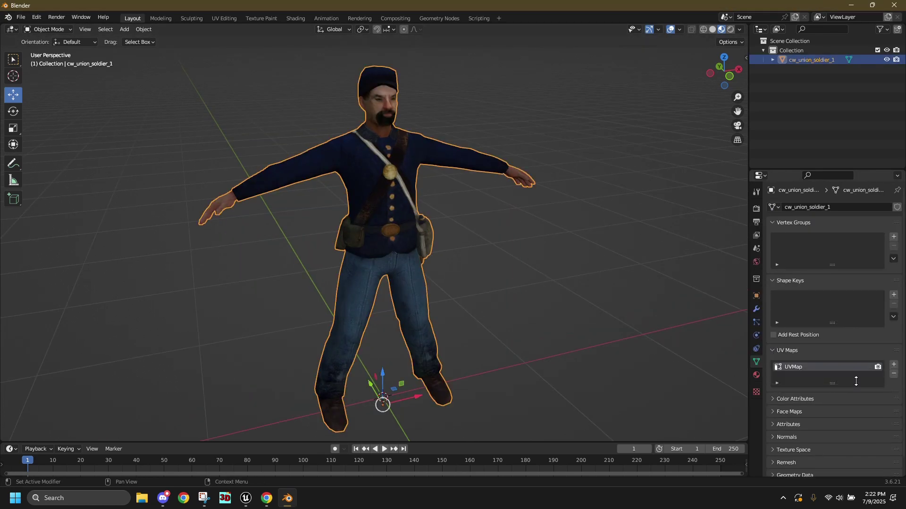
{"action": "left_click", "coordinate": [893, 366]}
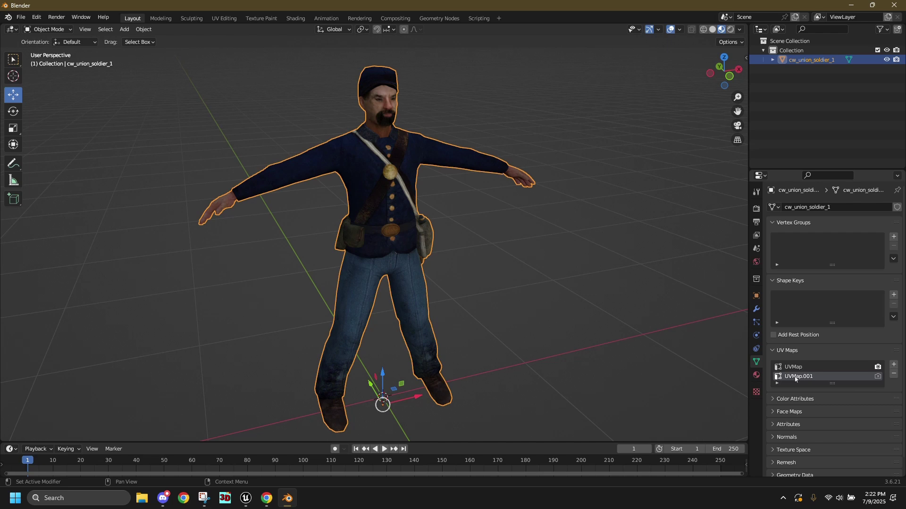
{"action": "type", "text": "Baked"}
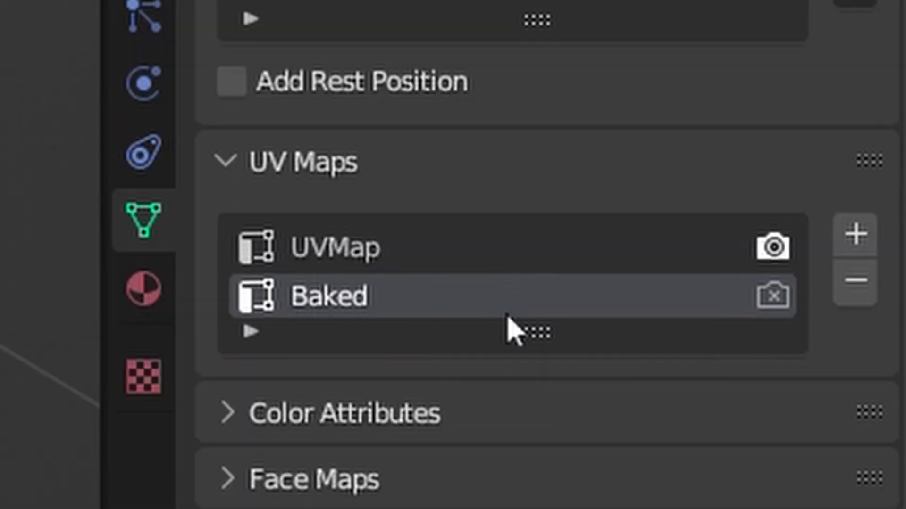
{"action": "left_click", "coordinate": [772, 296]}
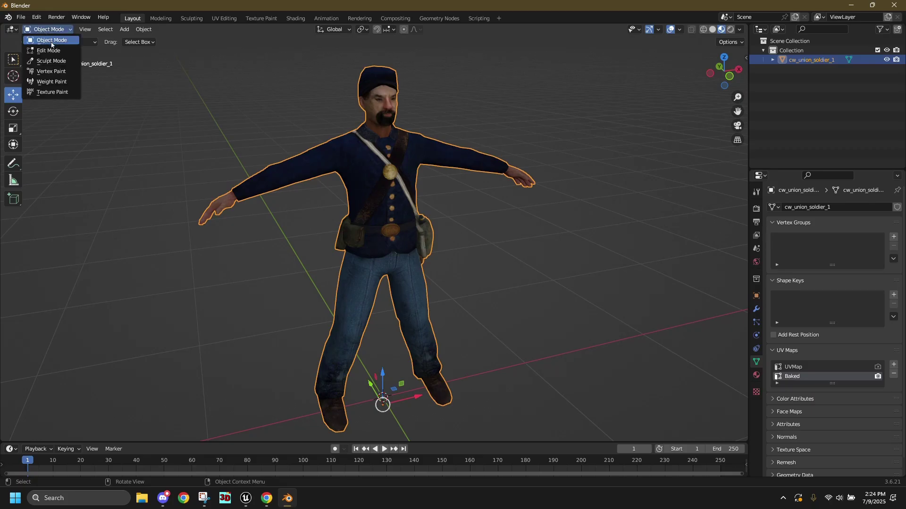
- Unwrap the whole mesh onto Baked with Smart UV Project (66°, 0.005 island margin)
{"action": "left_click", "coordinate": [53, 50]}
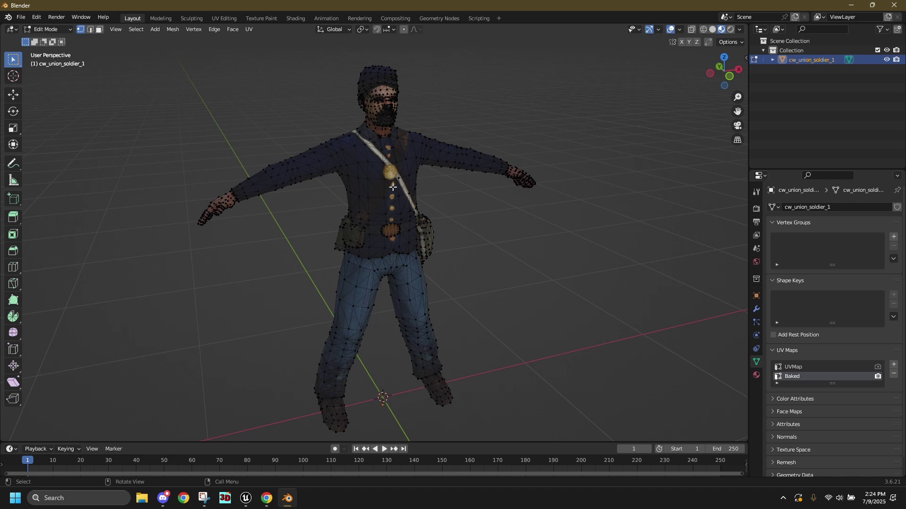
{"action": "key", "text": "a"}
{"action": "key", "text": "u"}
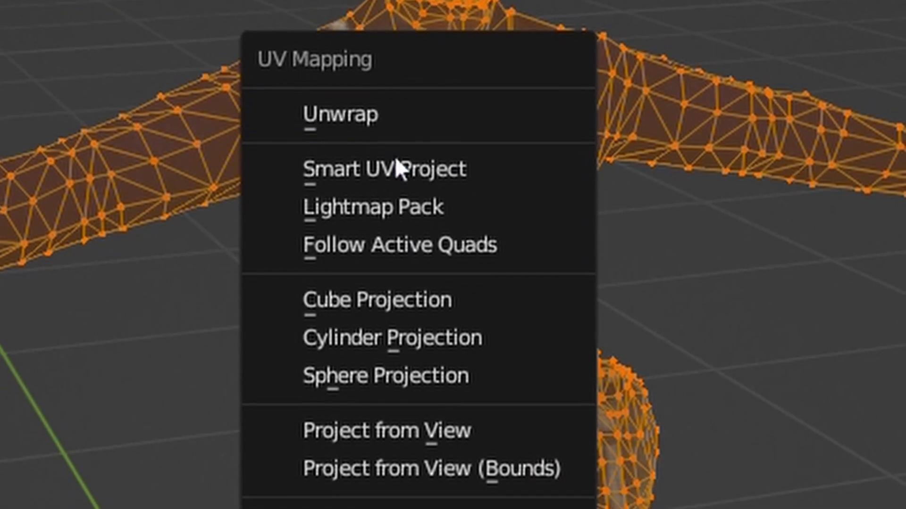
{"action": "left_click", "coordinate": [369, 167]}
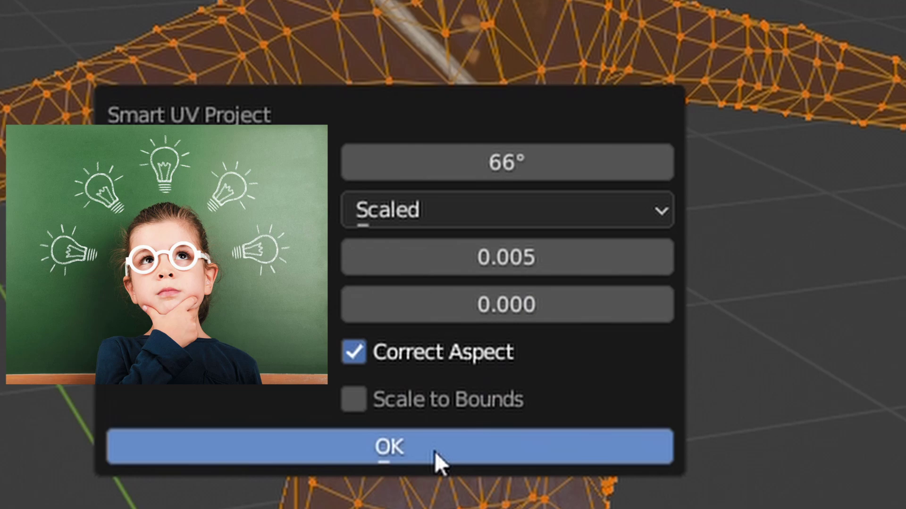
{"action": "left_click", "coordinate": [427, 453]}
{"action": "key", "text": "s"}
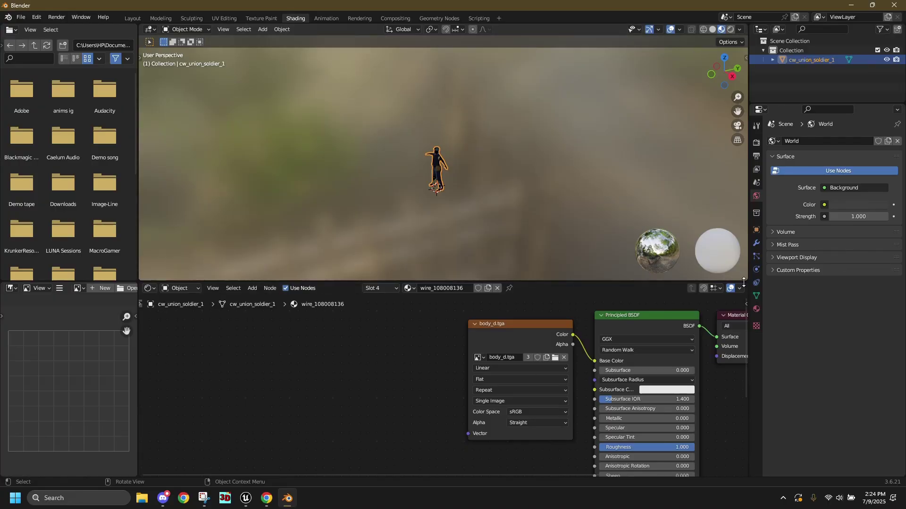
- In Material_43, feed body_d.tga's Vector from a UV Map node set to UVMap
{"action": "left_click", "coordinate": [756, 309]}
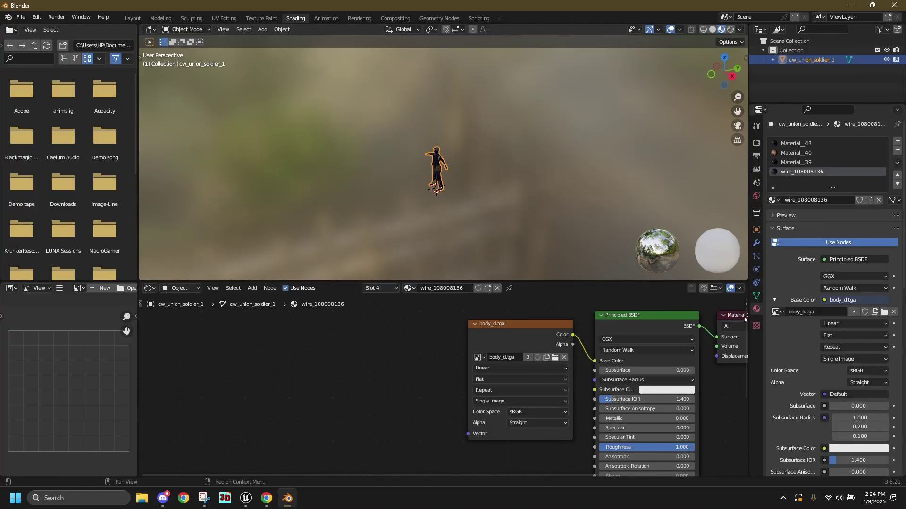
{"action": "left_click", "coordinate": [789, 142]}
{"action": "left_click_drag", "start_coordinate": [468, 434], "coordinate": [370, 355]}
{"action": "type", "text": "u"}
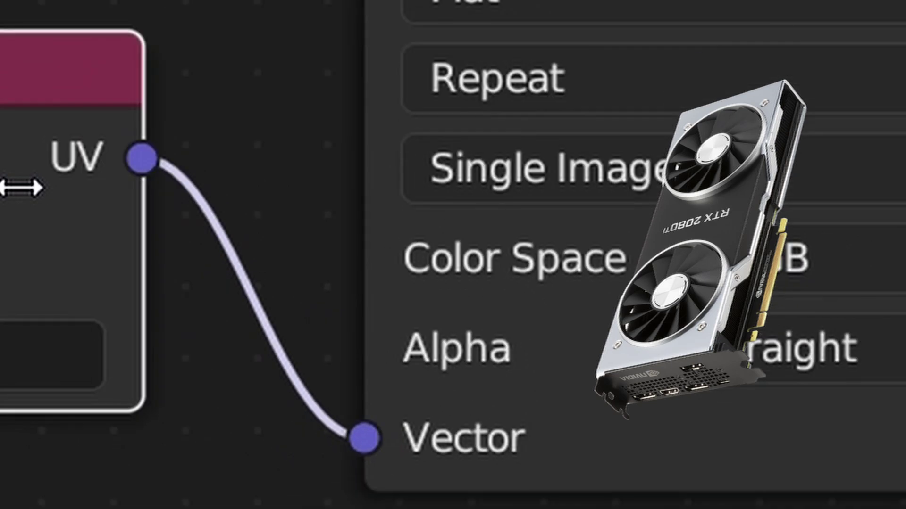
{"action": "scroll", "coordinate": [381, 415], "scroll_direction": "up", "scroll_amount": 3}
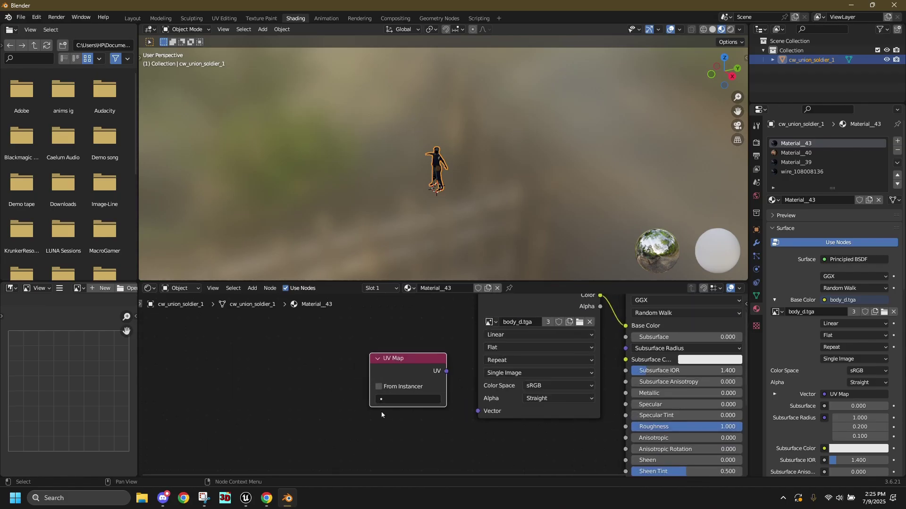
{"action": "left_click", "coordinate": [394, 398]}
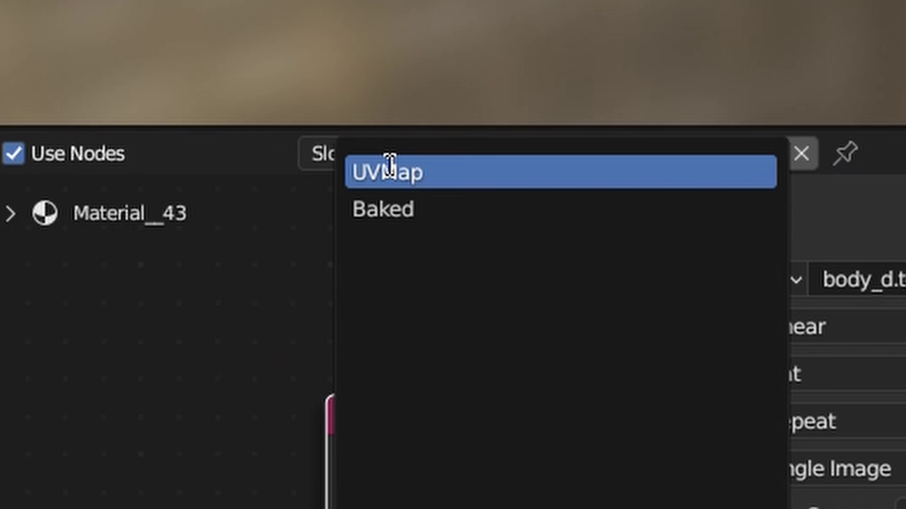
{"action": "left_click", "coordinate": [387, 293]}
- Add an Image Texture node with a new 4096×4096 image named M_Union_1
{"action": "key", "text": "shift+a"}
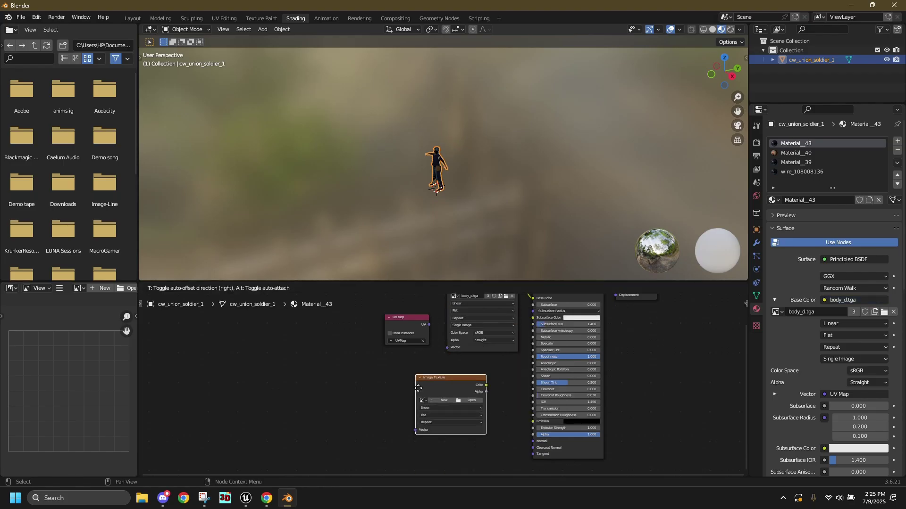
{"action": "left_click", "coordinate": [419, 390]}
{"action": "scroll", "coordinate": [444, 380], "scroll_direction": "up", "scroll_amount": 3}
{"action": "left_click", "coordinate": [442, 418]}
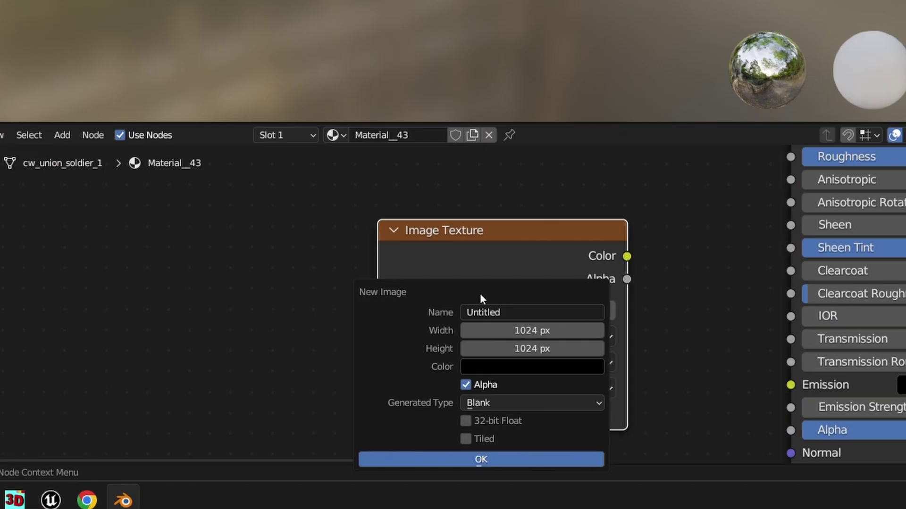
{"action": "left_click", "coordinate": [504, 386]}
{"action": "type", "text": "M_Union_1"}
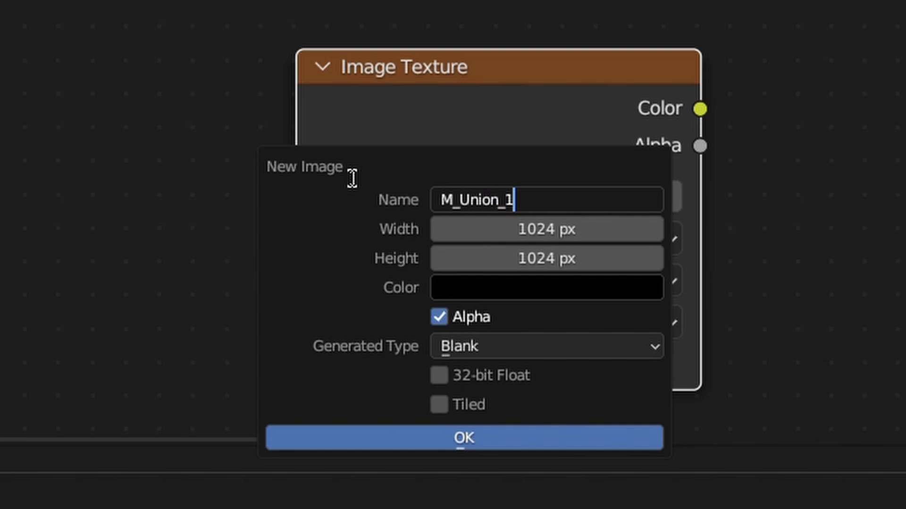
{"action": "left_click", "coordinate": [556, 220]}
{"action": "type", "text": "4096"}
{"action": "key", "text": "Tab"}
{"action": "type", "text": "409"}
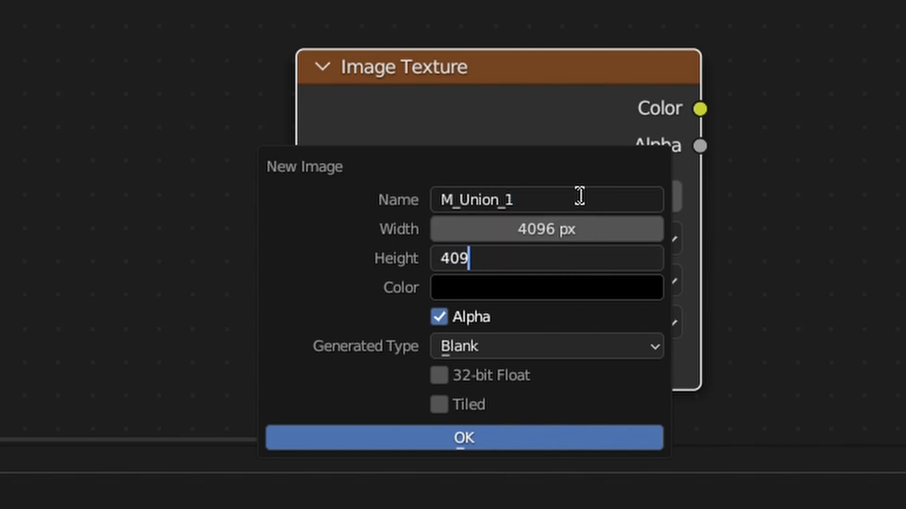
{"action": "type", "text": "6"}
{"action": "key", "text": "Return"}
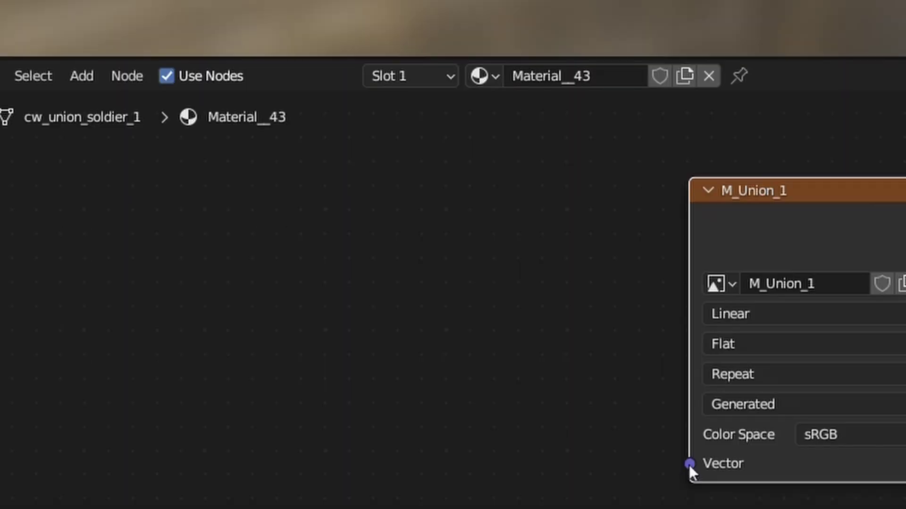
- Feed M_Union_1's Vector from a UV Map node set to Baked
{"action": "left_click_drag", "start_coordinate": [690, 464], "coordinate": [392, 364]}
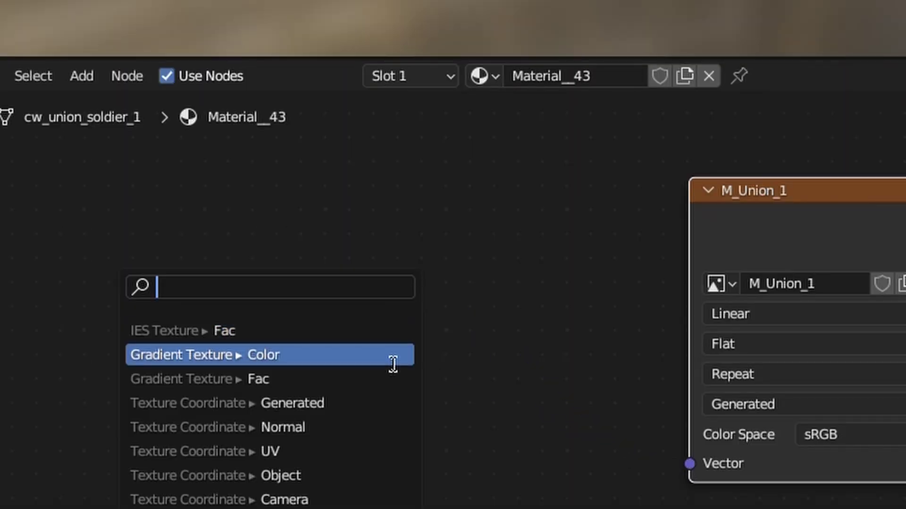
{"action": "type", "text": "uv"}
{"action": "key", "text": "Return"}
{"action": "left_click", "coordinate": [555, 416]}
{"action": "scroll", "coordinate": [672, 421], "scroll_direction": "up", "scroll_amount": 2}
{"action": "scroll", "coordinate": [672, 421], "scroll_direction": "up", "scroll_amount": 2}
{"action": "scroll", "coordinate": [657, 257], "scroll_direction": "up", "scroll_amount": 2, "text": "shift"}
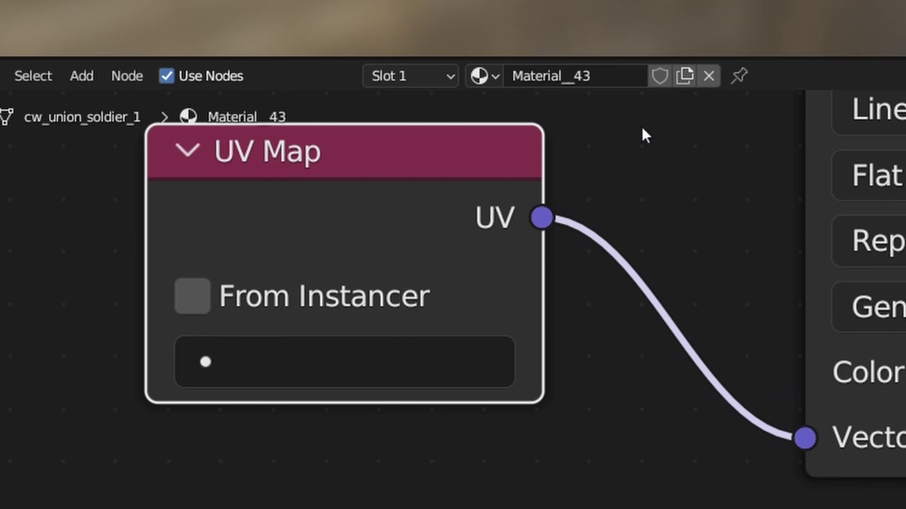
{"action": "scroll", "coordinate": [673, 349], "scroll_direction": "down", "scroll_amount": 3}
{"action": "scroll", "coordinate": [443, 430], "scroll_direction": "up", "scroll_amount": 2, "text": "shift"}
{"action": "left_click", "coordinate": [442, 430]}
{"action": "left_click", "coordinate": [376, 205]}
{"action": "scroll", "coordinate": [392, 274], "scroll_direction": "down", "scroll_amount": 4}
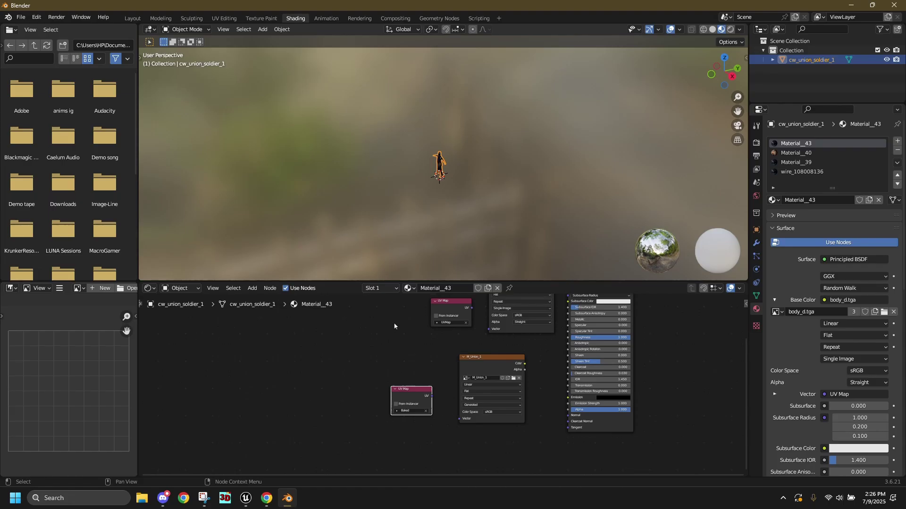
- Copy the UV Map and M_Union_1 nodes and paste them into Material_40
{"action": "left_click_drag", "start_coordinate": [394, 325], "coordinate": [473, 403]}
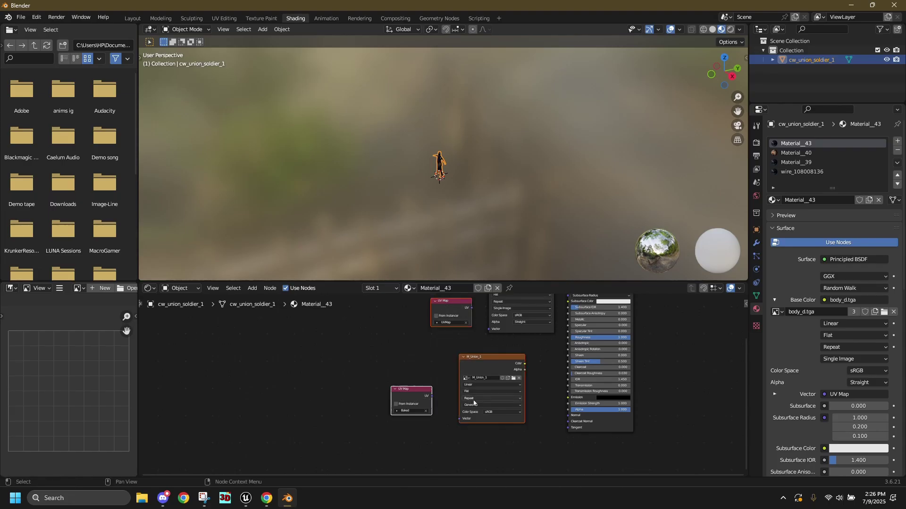
{"action": "left_click", "coordinate": [792, 152]}
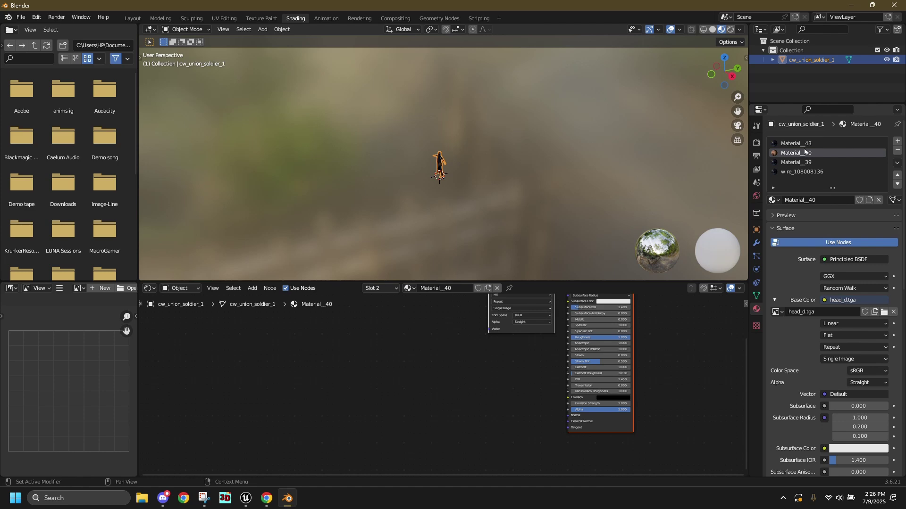
{"action": "key", "text": "ctrl+v"}
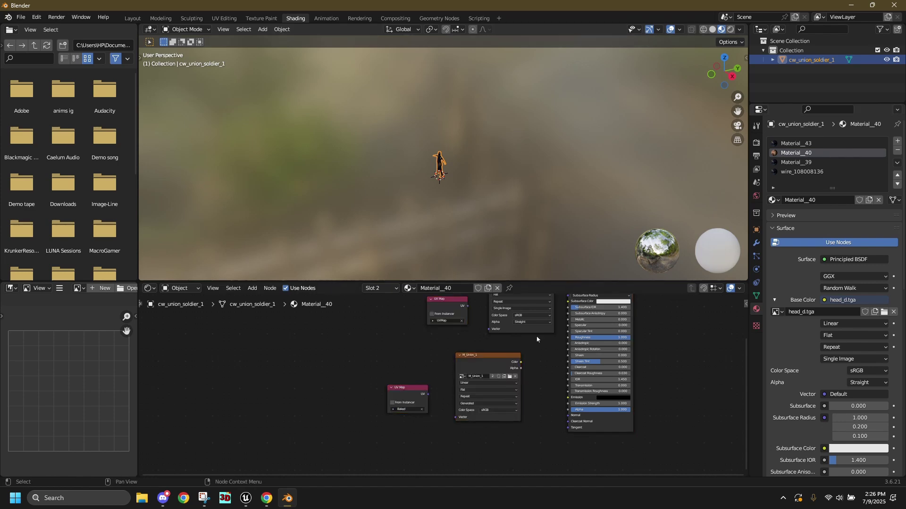
{"action": "scroll", "coordinate": [537, 340], "scroll_direction": "up", "scroll_amount": 3}
{"action": "middle_click_drag", "start_coordinate": [552, 319], "coordinate": [439, 441]}
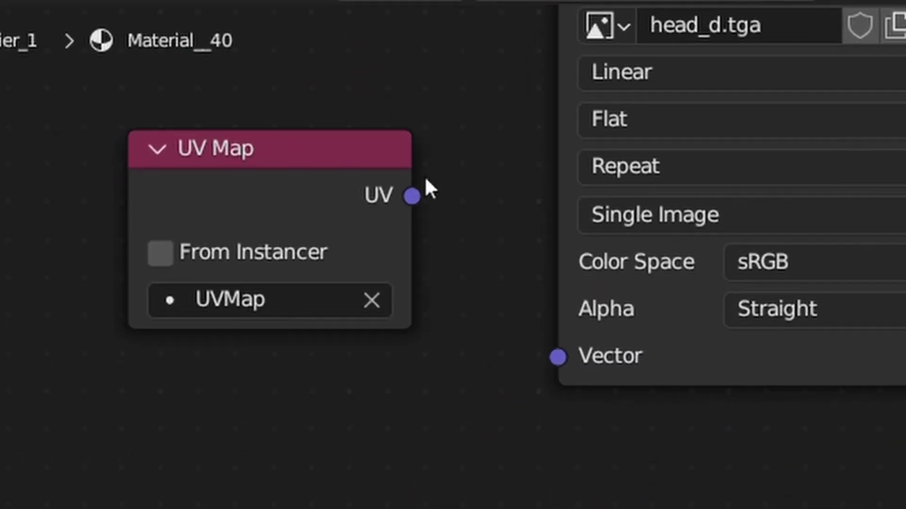
- Connect UV Map outputs to the original textures' Vector inputs in Material_40, Material_39 and wire_108008136
{"action": "left_click_drag", "start_coordinate": [412, 196], "coordinate": [567, 373]}
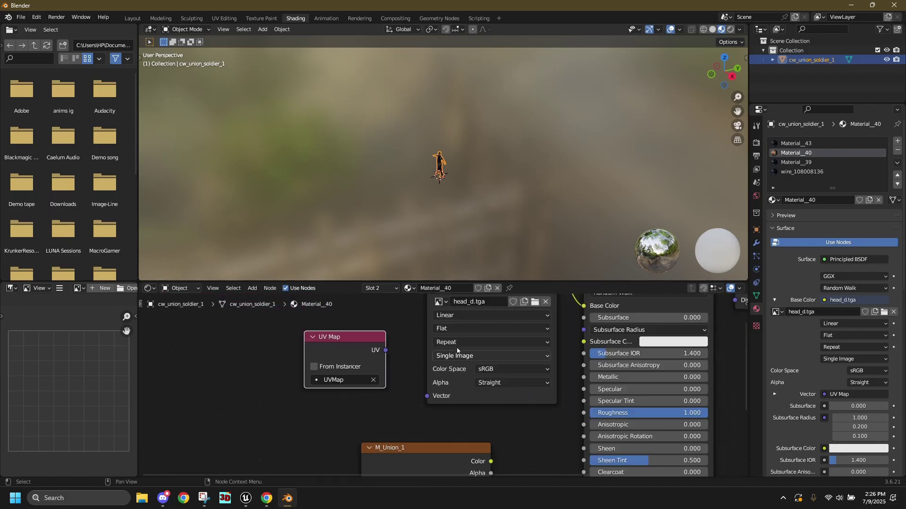
{"action": "scroll", "coordinate": [457, 350], "scroll_direction": "down", "scroll_amount": 3}
{"action": "left_click", "coordinate": [796, 162]}
{"action": "scroll", "coordinate": [368, 405], "scroll_direction": "down", "scroll_amount": 2}
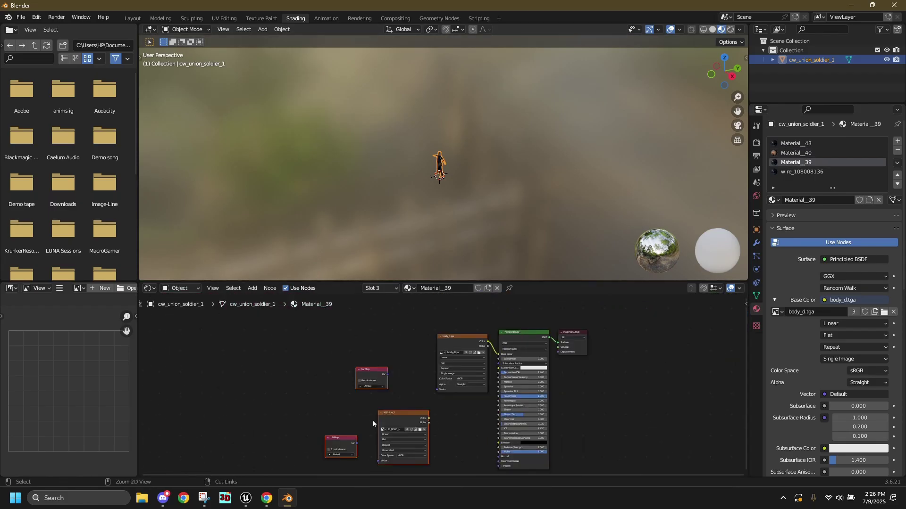
{"action": "scroll", "coordinate": [352, 410], "scroll_direction": "up", "scroll_amount": 3}
{"action": "left_click", "coordinate": [790, 172]}
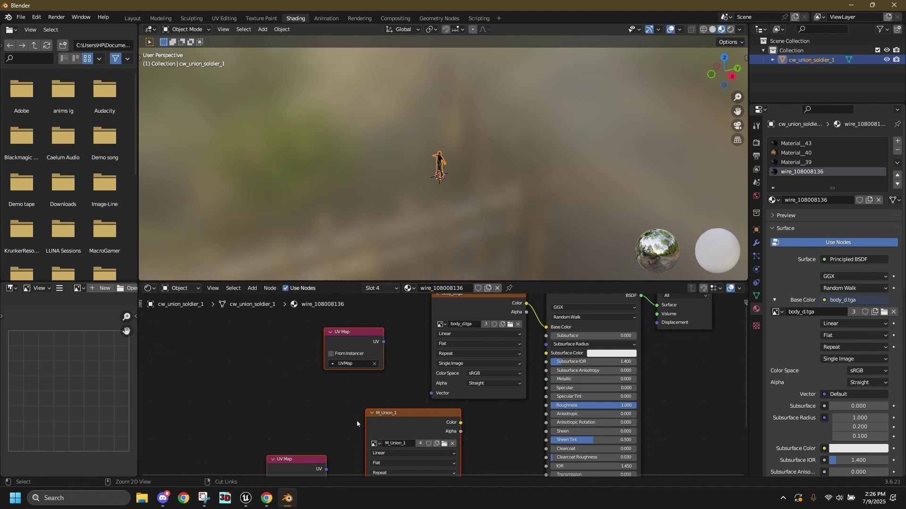
{"action": "left_click_drag", "start_coordinate": [433, 394], "coordinate": [433, 394]}
- Review the node setups of Material_43, Material_40, Material_39 and wire_108008136
{"action": "scroll", "coordinate": [434, 394], "scroll_direction": "down", "scroll_amount": 3}
{"action": "left_click", "coordinate": [796, 143]}
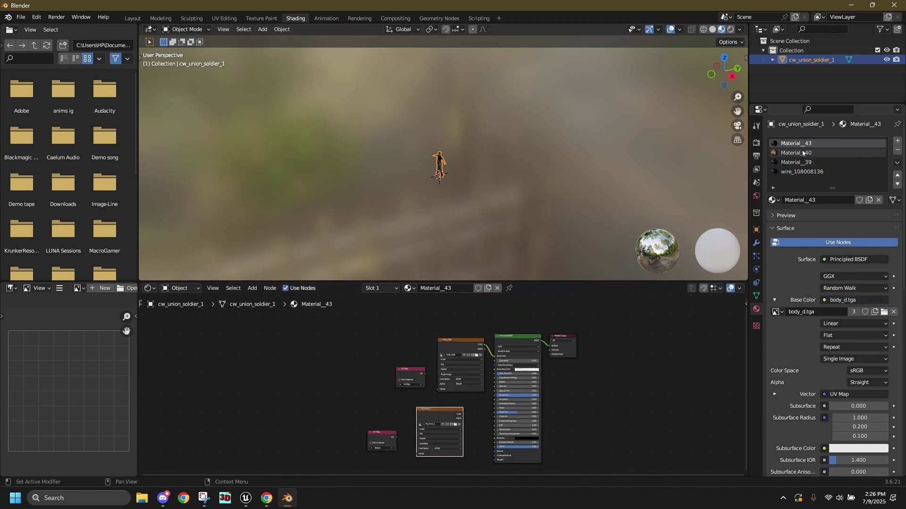
{"action": "left_click", "coordinate": [796, 153]}
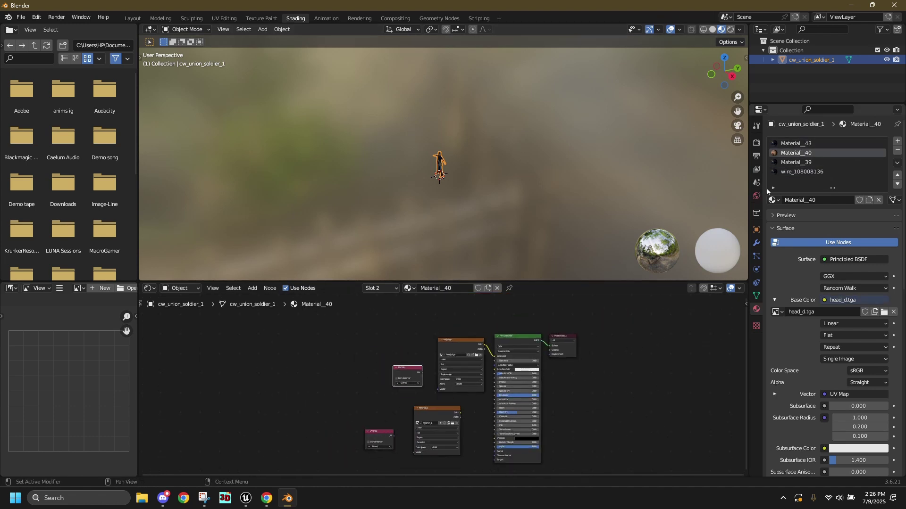
{"action": "left_click", "coordinate": [796, 163]}
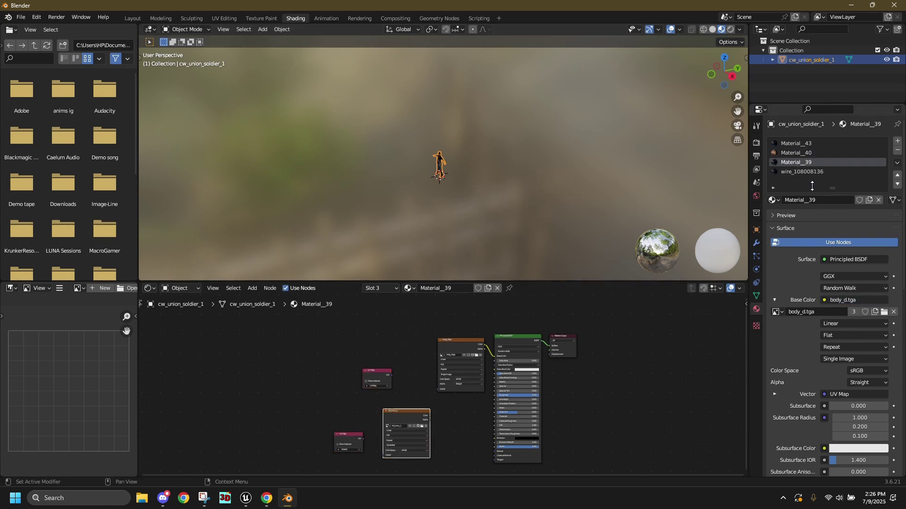
{"action": "left_click", "coordinate": [786, 172]}
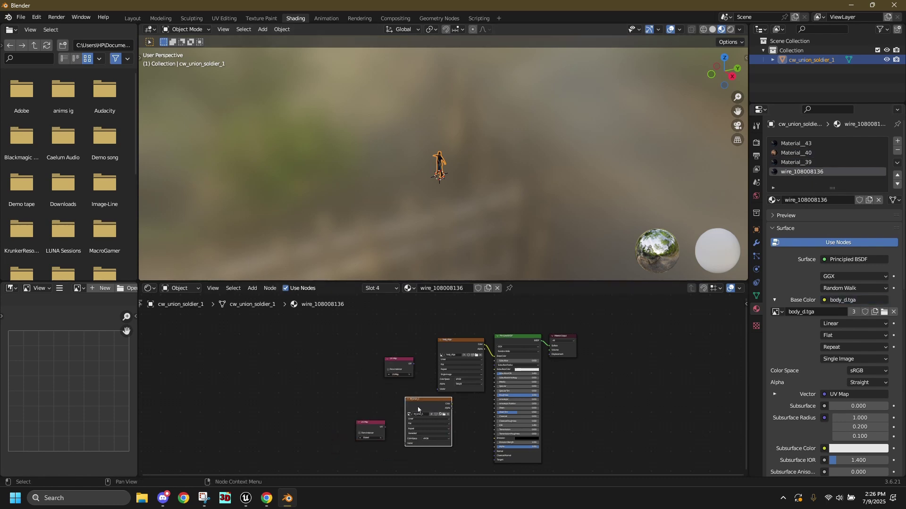
- Set the render engine to Cycles with GPU Compute as the device
{"action": "scroll", "coordinate": [418, 410], "scroll_direction": "up", "scroll_amount": 5}
{"action": "left_click", "coordinate": [756, 143]}
{"action": "left_click", "coordinate": [841, 142]}
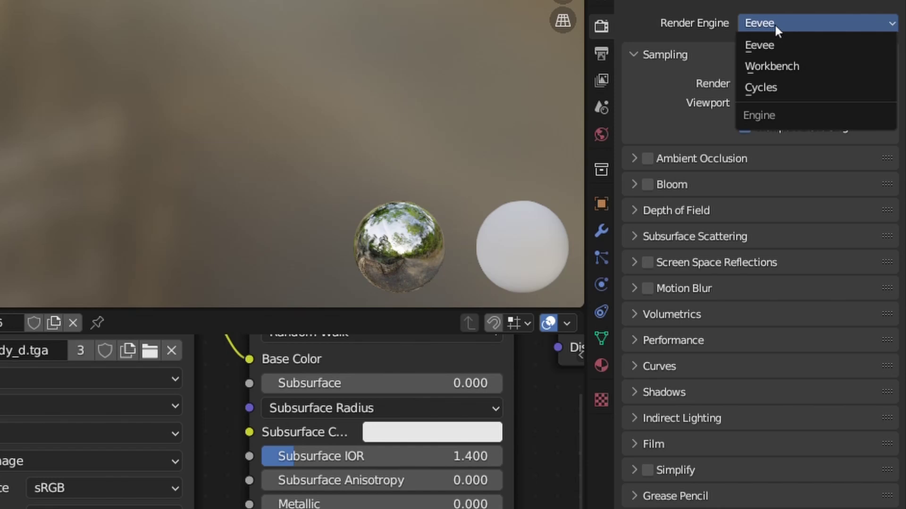
{"action": "left_click", "coordinate": [759, 87]}
{"action": "left_click", "coordinate": [762, 71]}
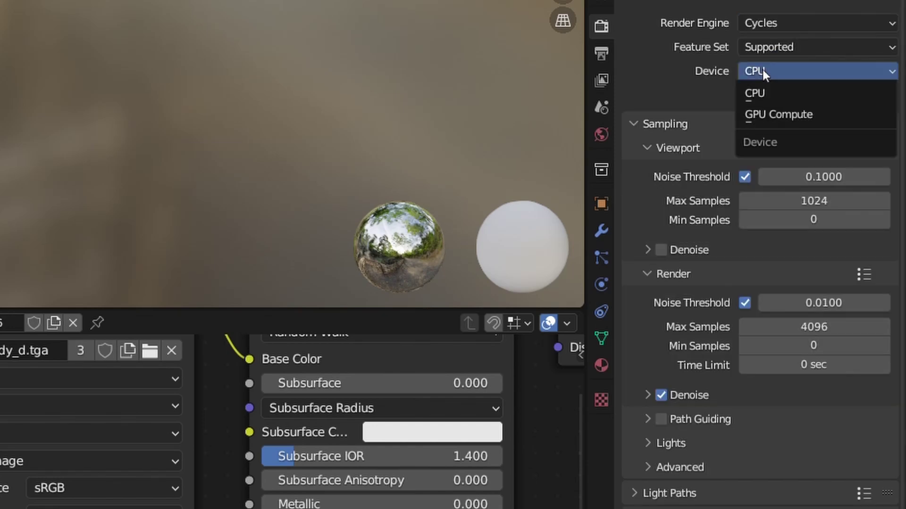
{"action": "left_click", "coordinate": [765, 115]}
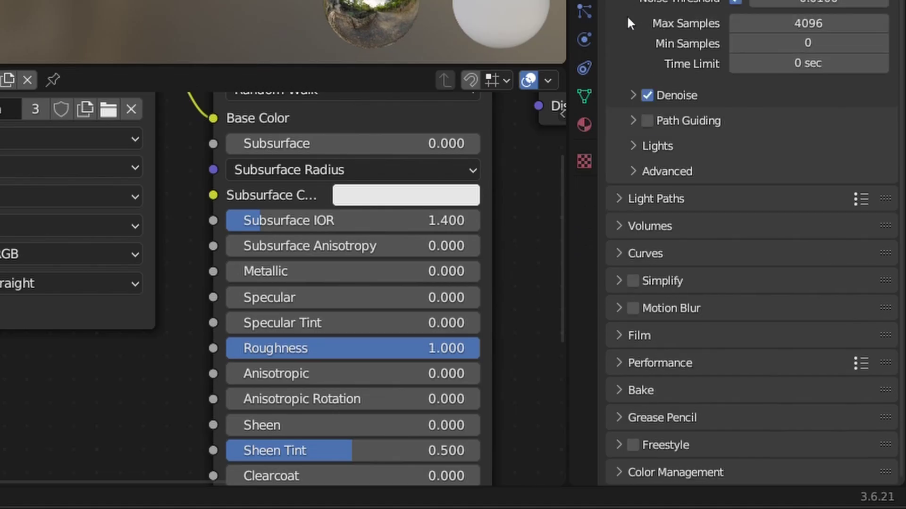
- Configure the bake as Diffuse with only Color enabled and a 2000 px margin
{"action": "left_click", "coordinate": [613, 392]}
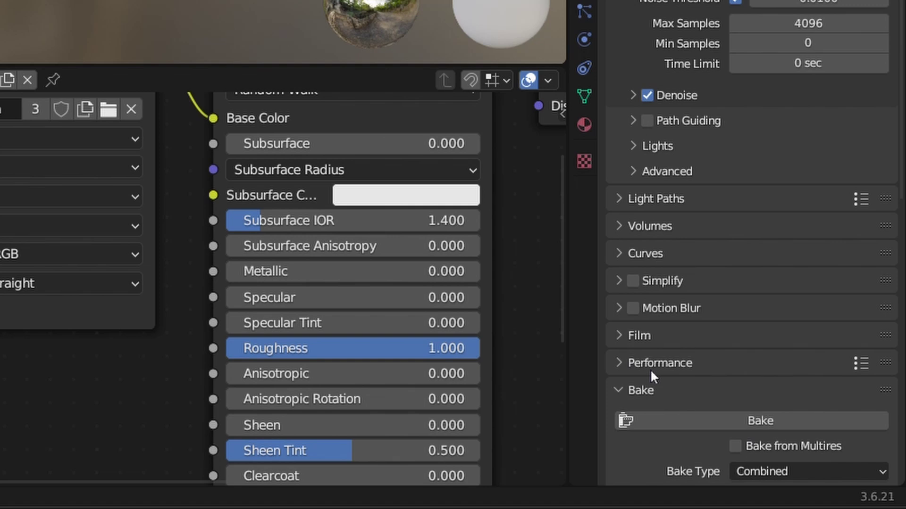
{"action": "scroll", "coordinate": [672, 372], "scroll_direction": "down", "scroll_amount": 10}
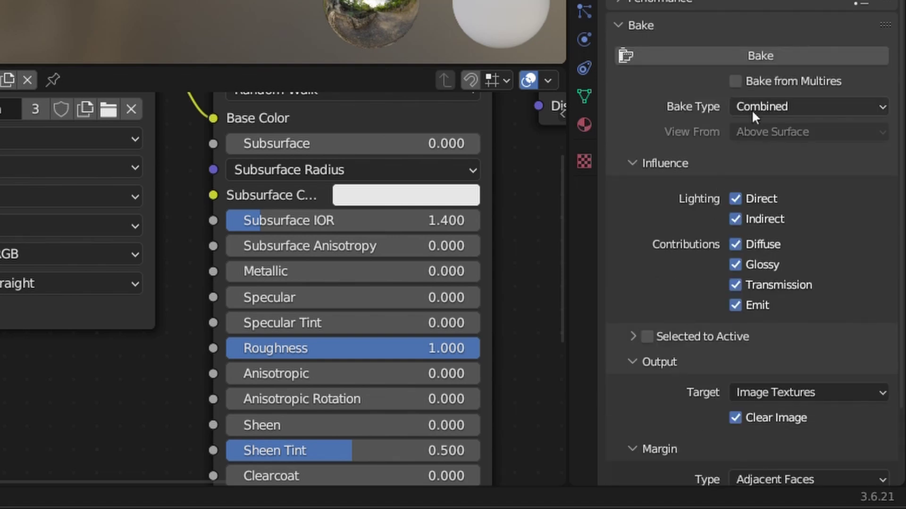
{"action": "left_click", "coordinate": [751, 109]}
{"action": "left_click", "coordinate": [744, 331]}
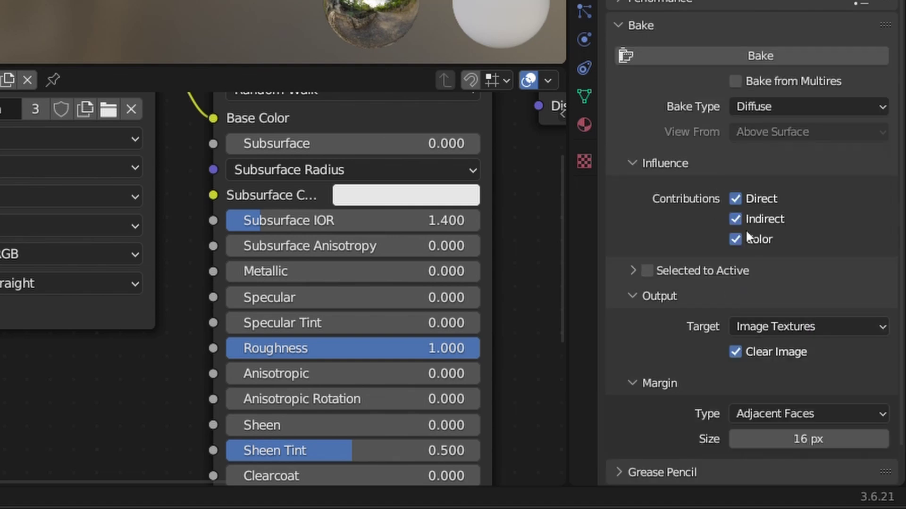
{"action": "left_click", "coordinate": [735, 199]}
{"action": "left_click", "coordinate": [733, 218]}
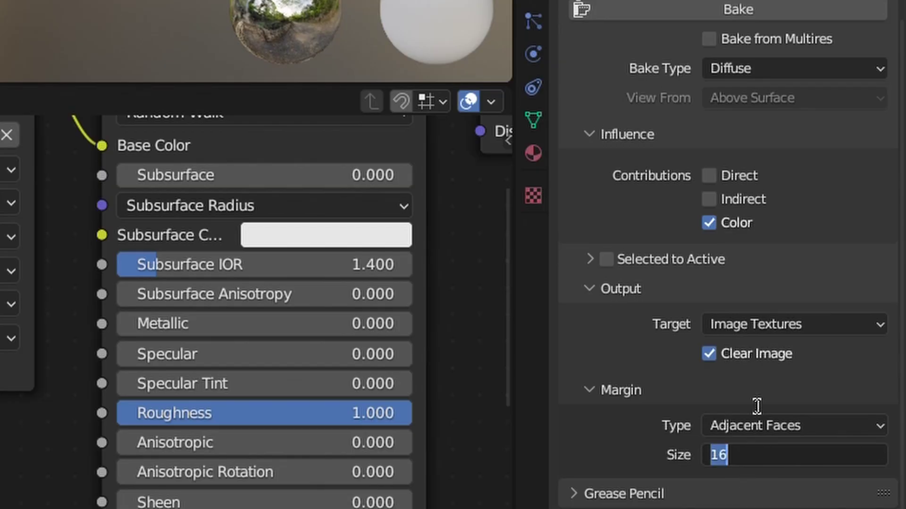
{"action": "key", "text": "Return"}
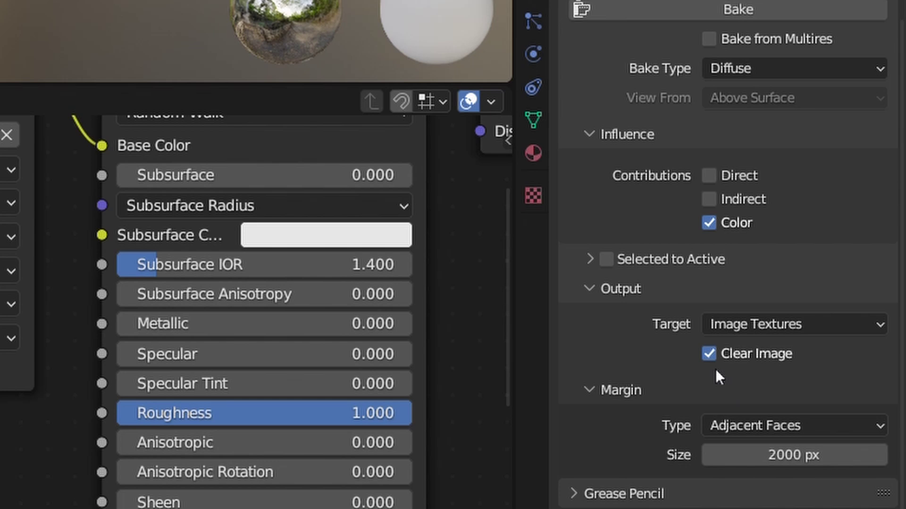
{"action": "left_click", "coordinate": [656, 392]}
{"action": "left_click", "coordinate": [596, 460]}
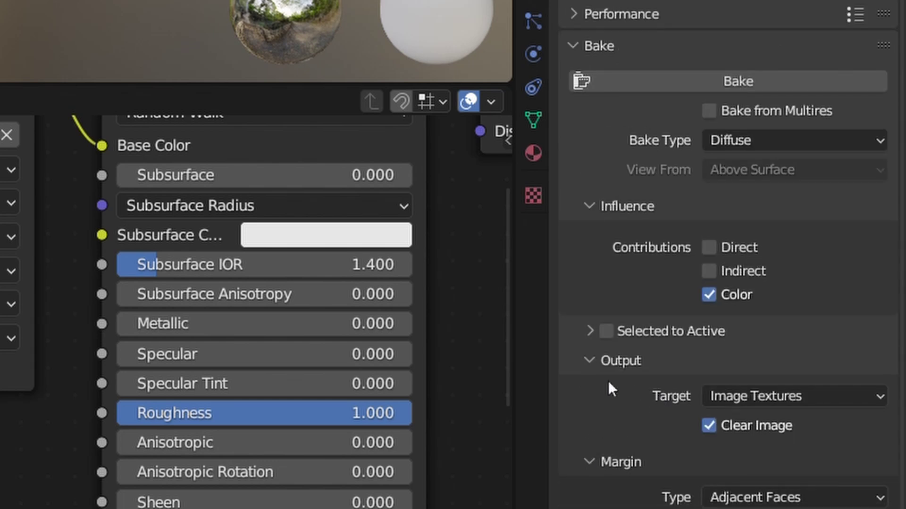
- Run the Diffuse bake to fill M_Union_1 with the soldier's colours
{"action": "scroll", "coordinate": [609, 381], "scroll_direction": "down", "scroll_amount": 1}
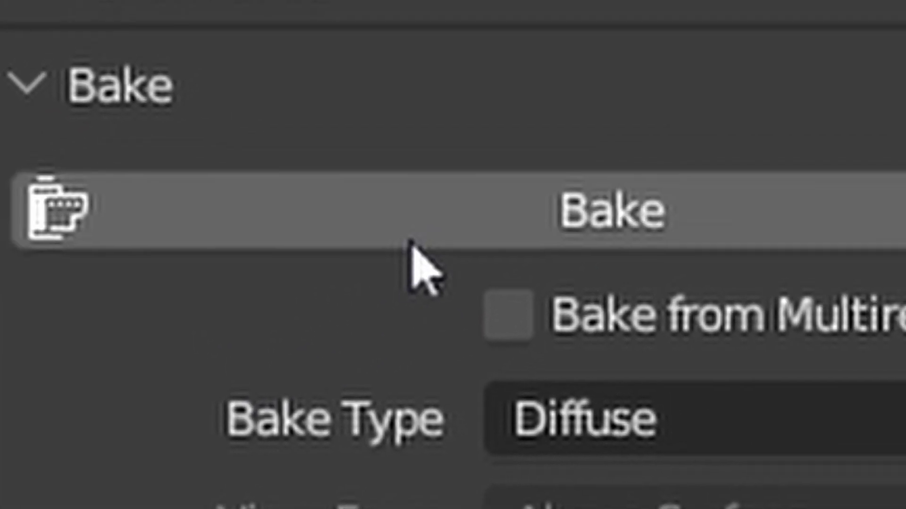
{"action": "left_click", "coordinate": [460, 209]}
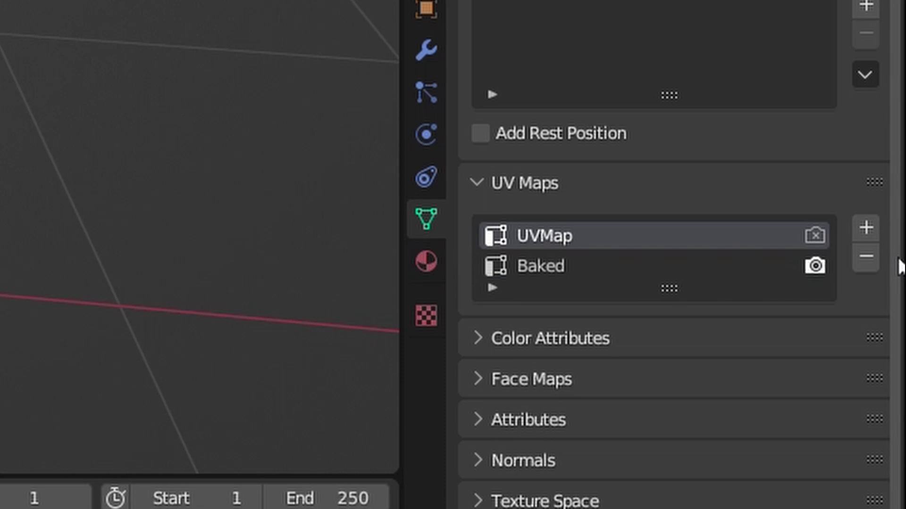
- Remove the extra UVMap entry, keeping Baked, and delete all the old material slots
{"action": "left_click", "coordinate": [866, 256]}
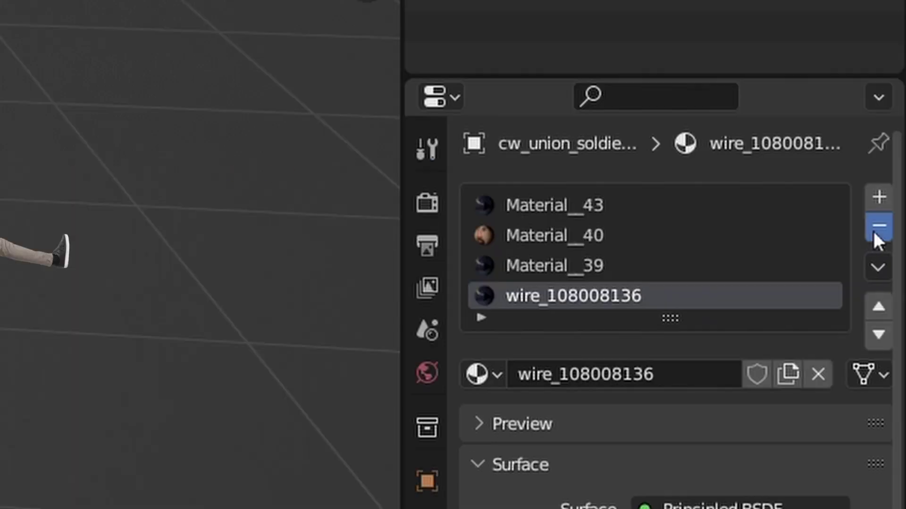
{"action": "left_click", "coordinate": [878, 228]}
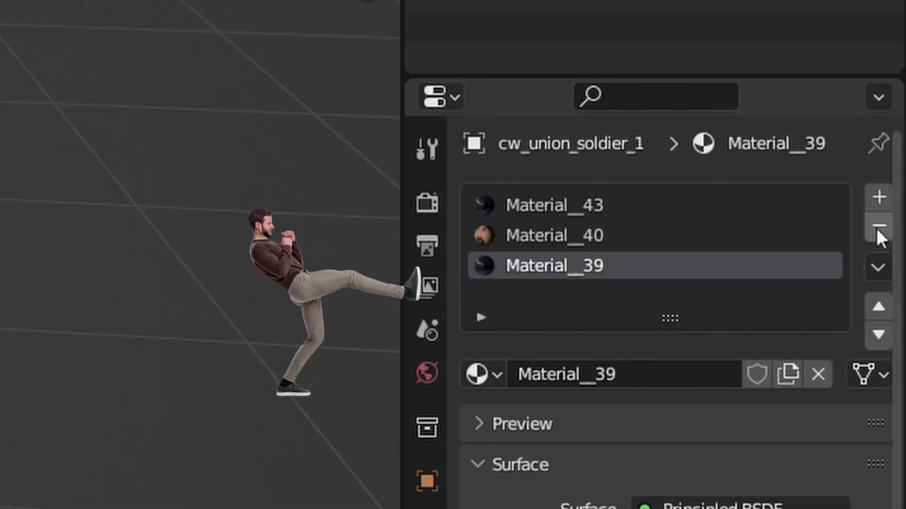
{"action": "left_click", "coordinate": [876, 228]}
{"action": "left_click", "coordinate": [876, 227]}
{"action": "left_click", "coordinate": [876, 227]}
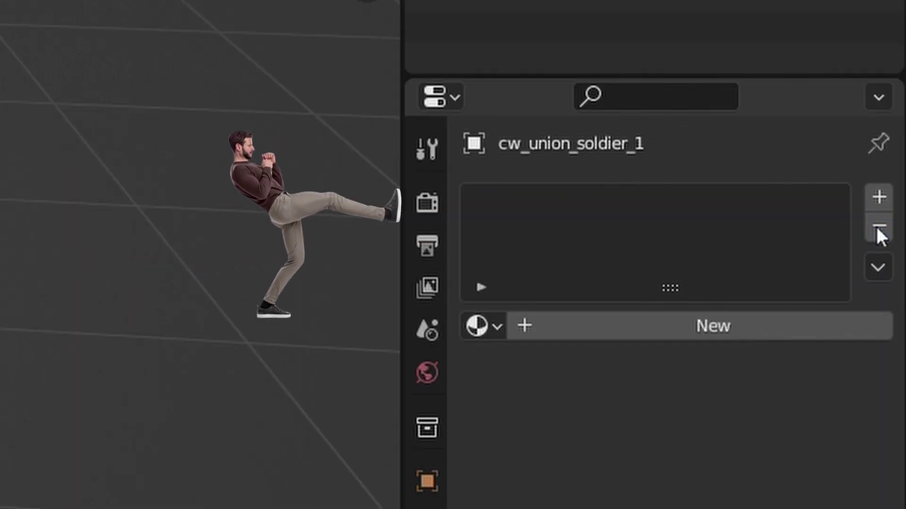
- Create a new material whose Base Color is an Image Texture using the M_Union_1 image
{"action": "left_click", "coordinate": [573, 331]}
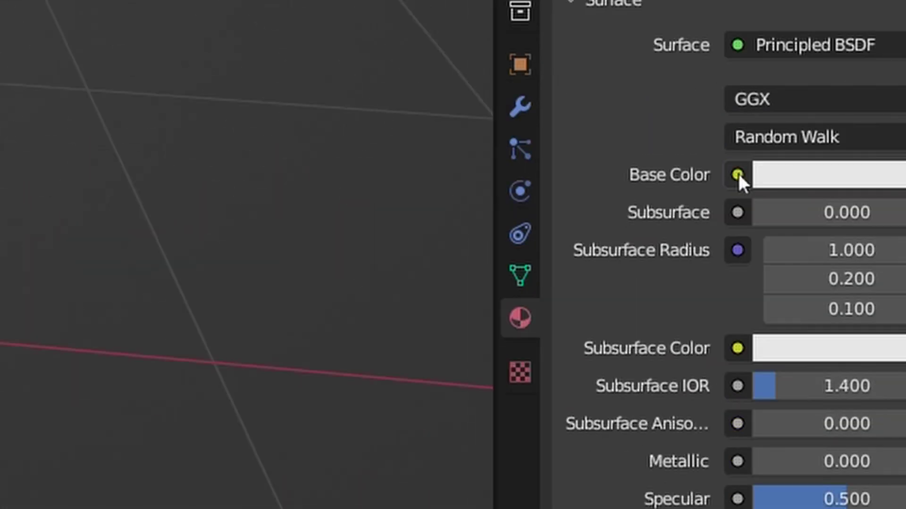
{"action": "left_click", "coordinate": [738, 174]}
{"action": "left_click", "coordinate": [198, 375]}
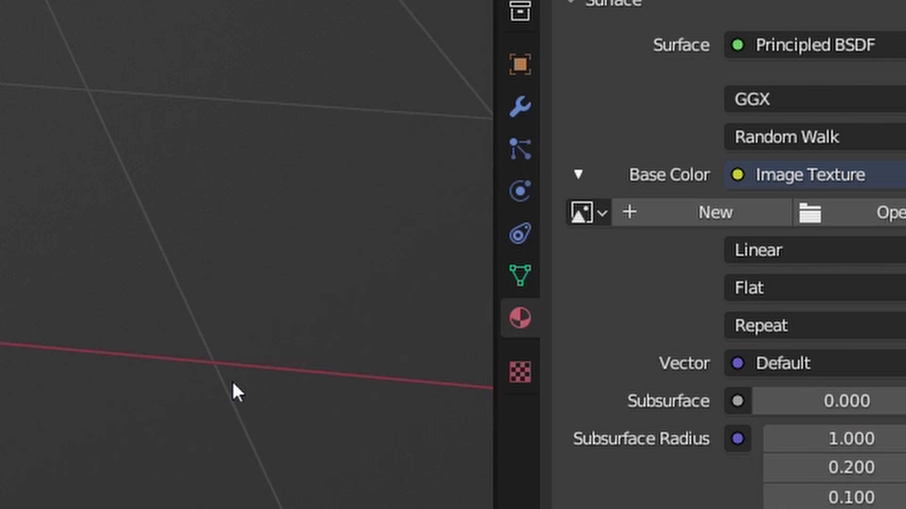
{"action": "left_click", "coordinate": [586, 213]}
{"action": "left_click", "coordinate": [632, 344]}
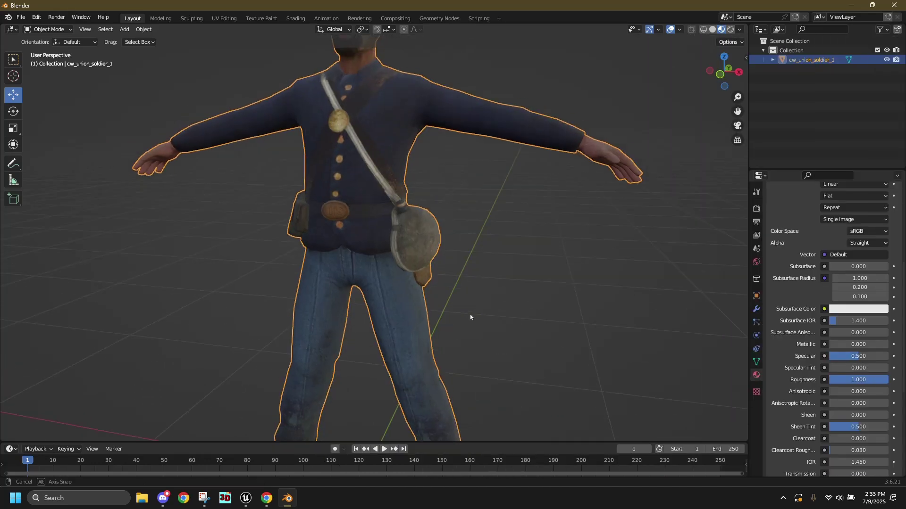
- Orbit the view around the soldier to inspect the textured uniform
{"action": "middle_click_drag", "start_coordinate": [500, 304], "coordinate": [521, 313]}
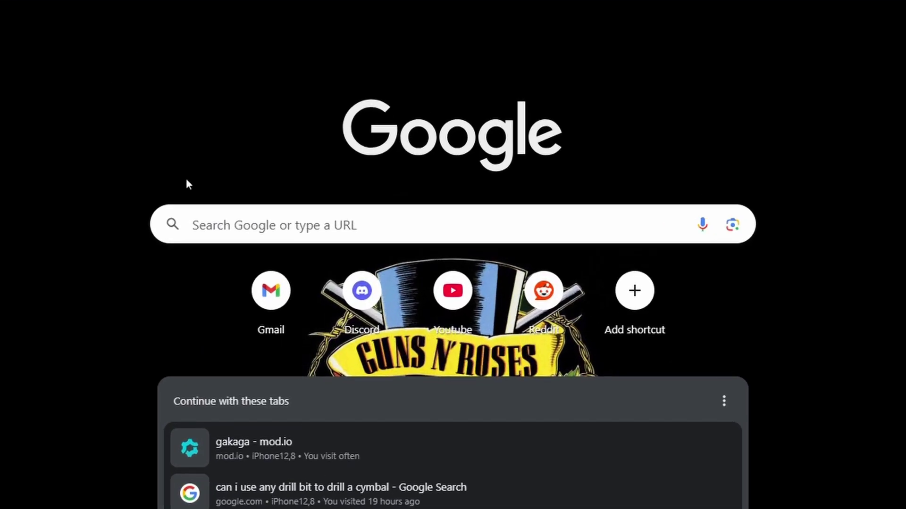
- Run a Google search for 'where to find plugins in blender'
{"action": "left_click", "coordinate": [265, 222]}
{"action": "type", "text": "where to"}
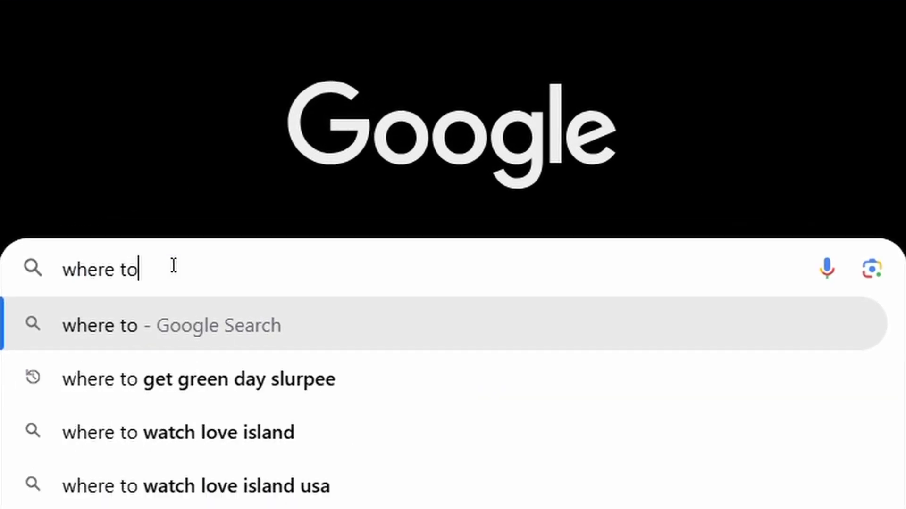
{"action": "type", "text": " find plugins in "}
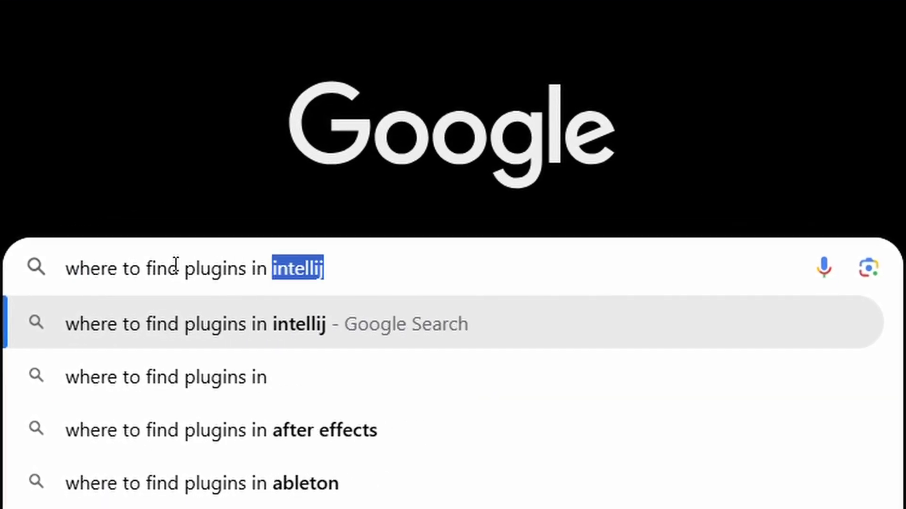
{"action": "type", "text": "blender"}
{"action": "key", "text": "Return"}
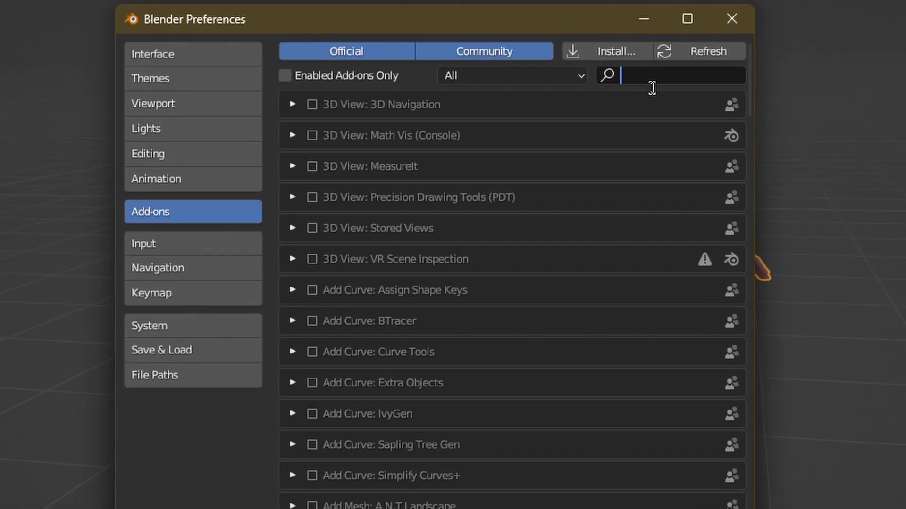
- Filter add-ons by 'auto' to confirm Auto-Rig Pro is enabled, then show its ARP tools panel
{"action": "type", "text": "auto"}
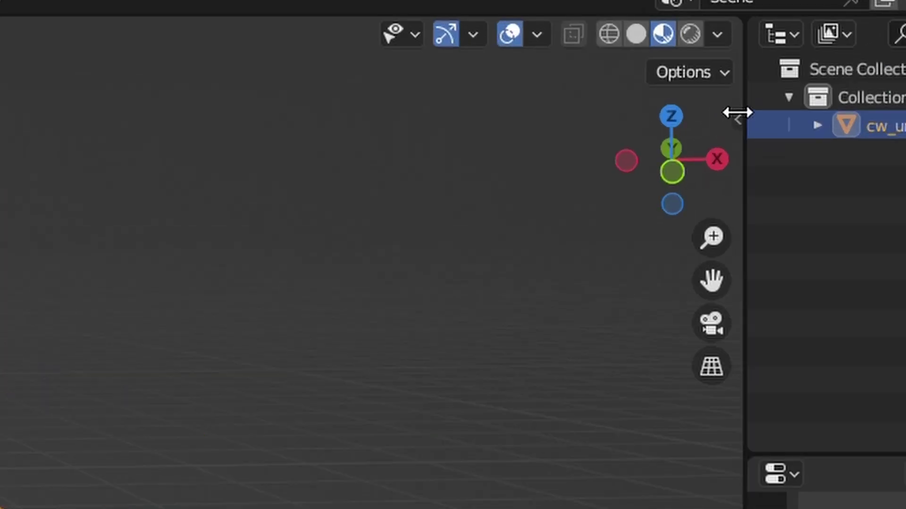
{"action": "left_click", "coordinate": [746, 58]}
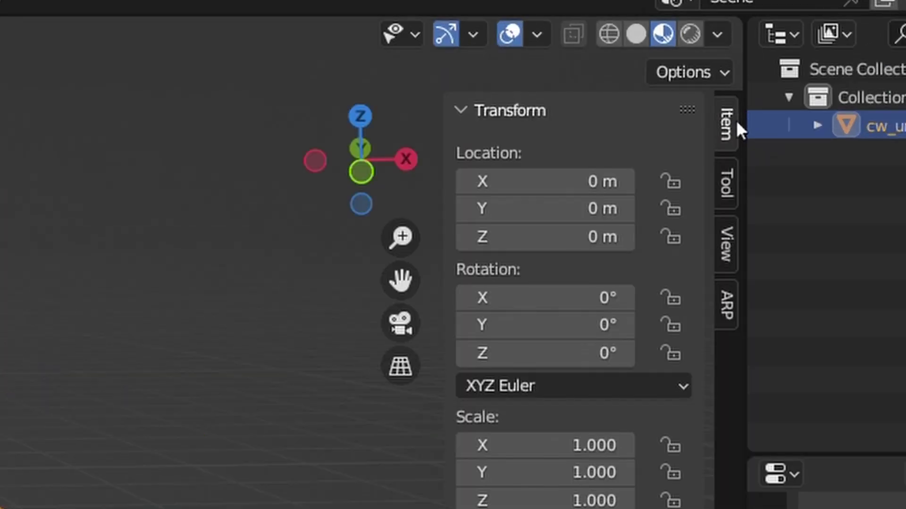
{"action": "left_click", "coordinate": [727, 311]}
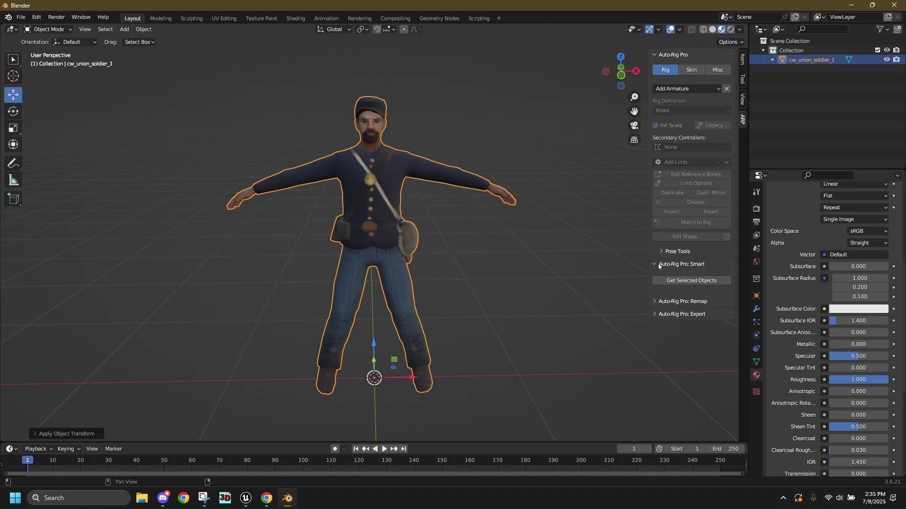
- Start Full Body smart detection on the soldier and place the neck and chin markers
{"action": "left_click", "coordinate": [667, 281]}
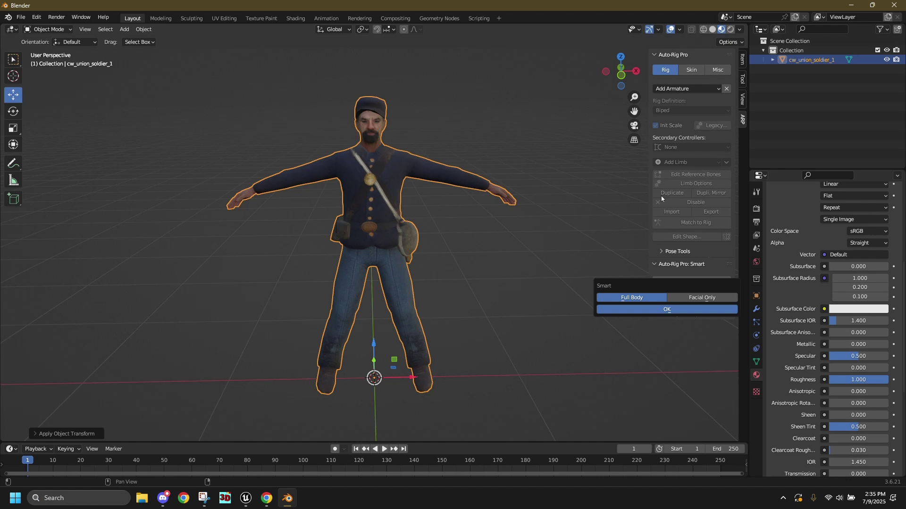
{"action": "left_click", "coordinate": [657, 310]}
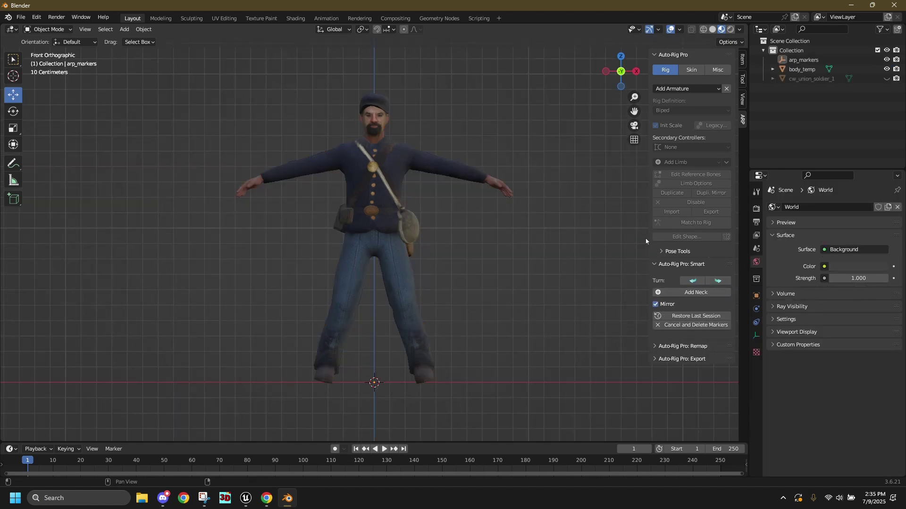
{"action": "left_click", "coordinate": [672, 291]}
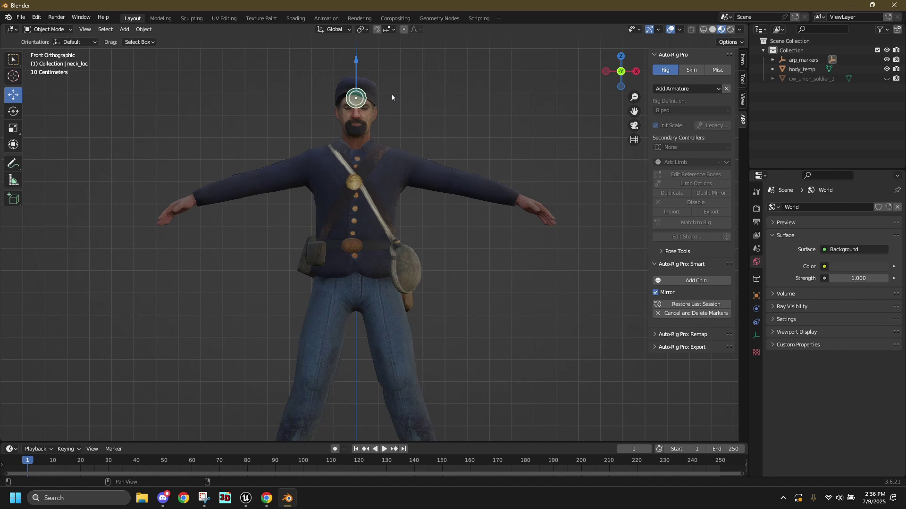
{"action": "left_click", "coordinate": [399, 143]}
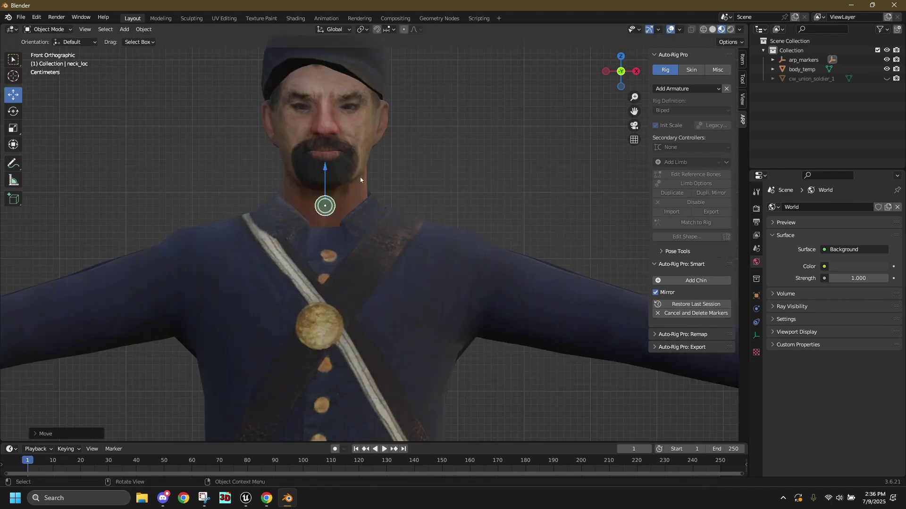
{"action": "left_click", "coordinate": [369, 130]}
- Place the shoulder, wrist, spine root and ankle markers, then generate the reference skeleton
{"action": "left_click", "coordinate": [410, 251]}
{"action": "left_click", "coordinate": [514, 281]}
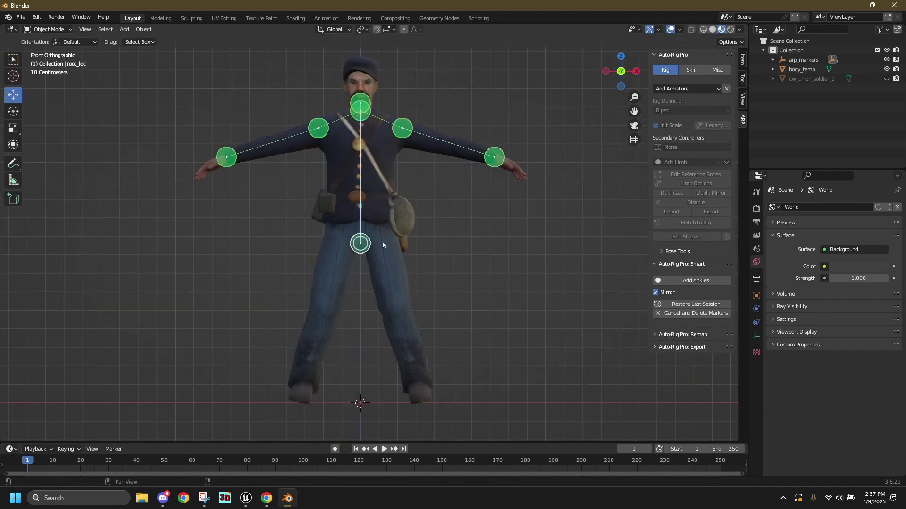
{"action": "left_click", "coordinate": [360, 241]}
{"action": "left_click", "coordinate": [414, 378]}
{"action": "scroll", "coordinate": [694, 377], "scroll_direction": "down", "scroll_amount": 3}
{"action": "left_click", "coordinate": [693, 394]}
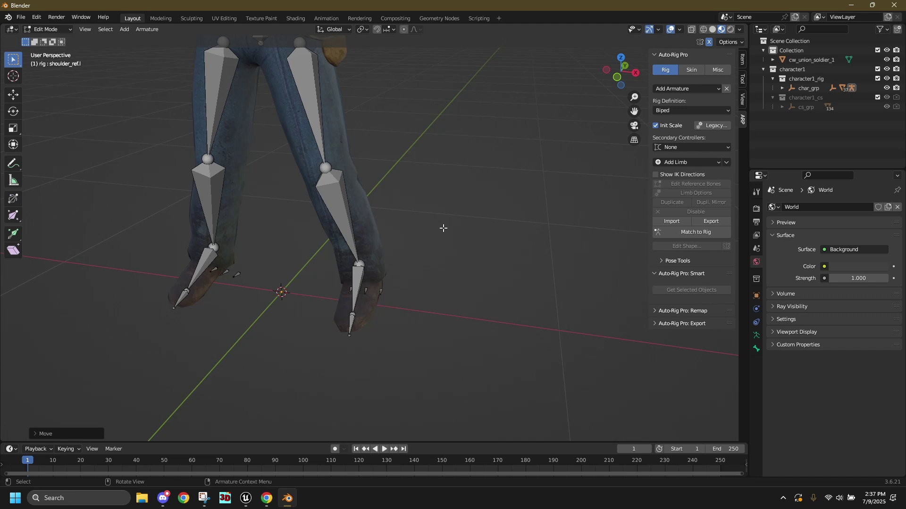
- Reposition the foot and thumb reference bones to fit the soldier
{"action": "scroll", "coordinate": [443, 283], "scroll_direction": "down", "scroll_amount": 5}
{"action": "scroll", "coordinate": [384, 307], "scroll_direction": "up", "scroll_amount": 8}
{"action": "mouse_move", "coordinate": [384, 307]}
{"action": "middle_mouse_down"}
{"action": "mouse_move", "coordinate": [573, 326]}
{"action": "mouse_move", "coordinate": [610, 384]}
{"action": "mouse_move", "coordinate": [581, 393]}
{"action": "mouse_move", "coordinate": [424, 201]}
{"action": "mouse_move", "coordinate": [494, 310]}
{"action": "mouse_move", "coordinate": [392, 301]}
{"action": "middle_mouse_up"}
{"action": "scroll", "coordinate": [493, 311], "scroll_direction": "down", "scroll_amount": 5}
{"action": "scroll", "coordinate": [398, 306], "scroll_direction": "up", "scroll_amount": 5}
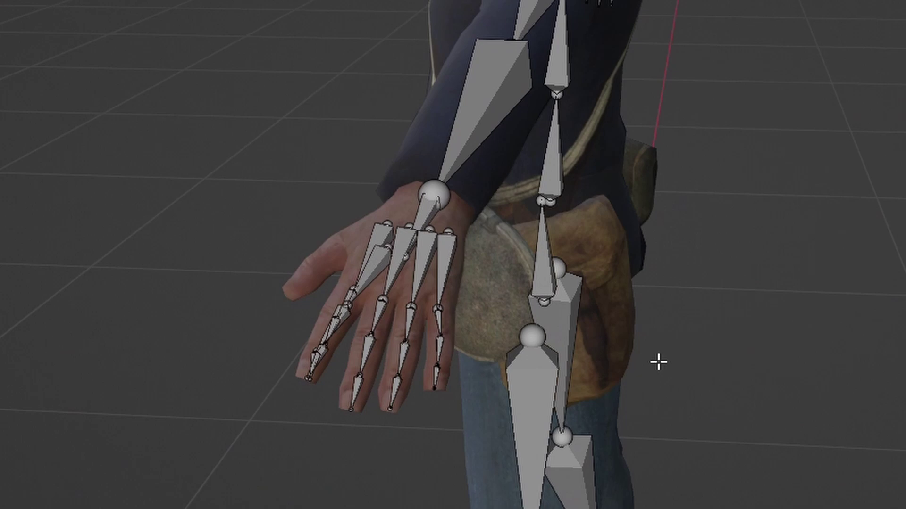
{"action": "scroll", "coordinate": [659, 361], "scroll_direction": "down", "scroll_amount": 3}
{"action": "scroll", "coordinate": [658, 362], "scroll_direction": "up", "scroll_amount": 4}
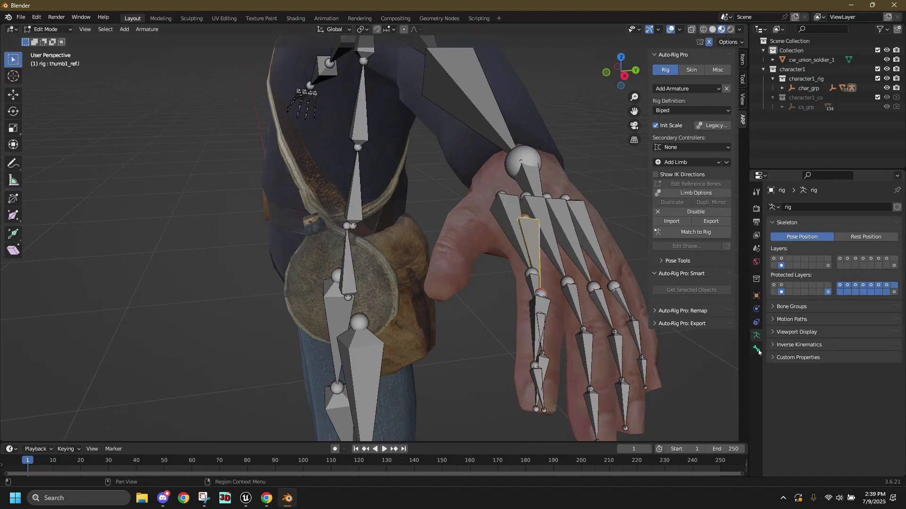
{"action": "scroll", "coordinate": [197, 283], "scroll_direction": "up", "scroll_amount": 5}
{"action": "middle_click_drag", "start_coordinate": [283, 264], "coordinate": [358, 255]}
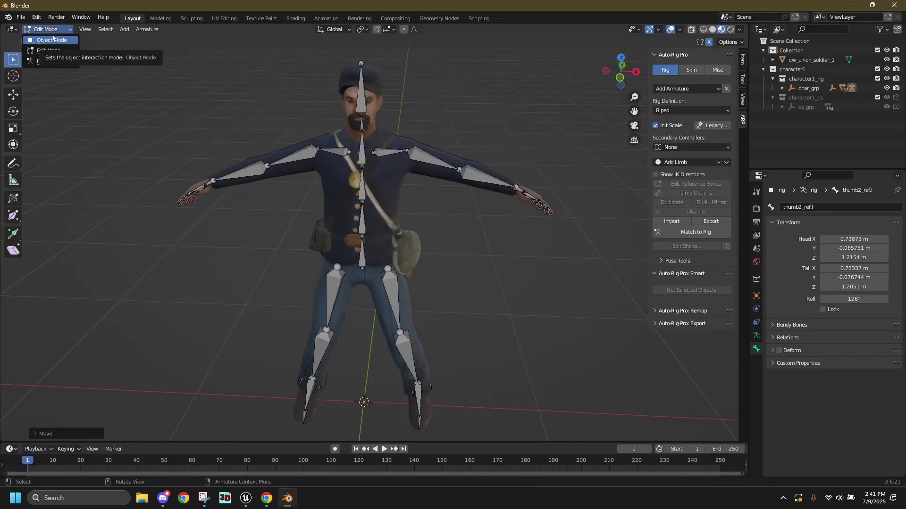
- Return to Object Mode, reselect the reference rig and build the control rig with Match to Rig
{"action": "left_click", "coordinate": [52, 40]}
{"action": "left_click", "coordinate": [525, 262]}
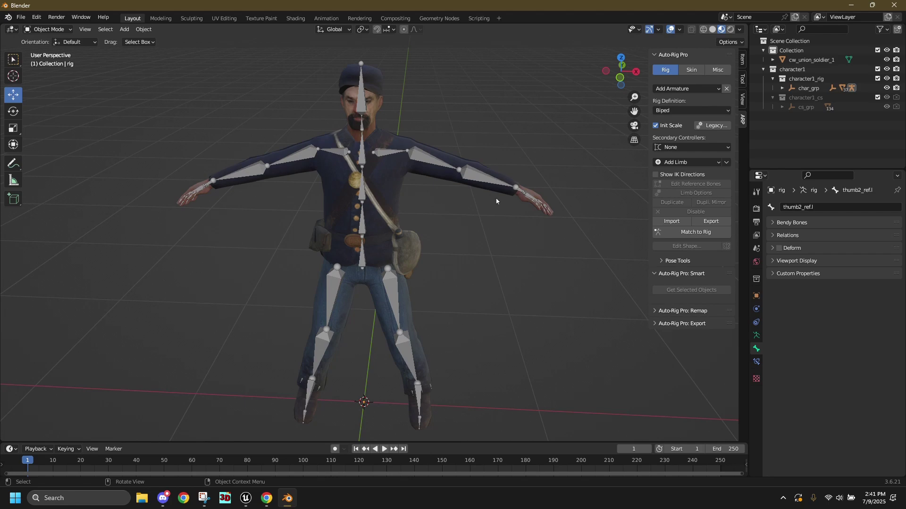
{"action": "key", "text": "ctrl+z"}
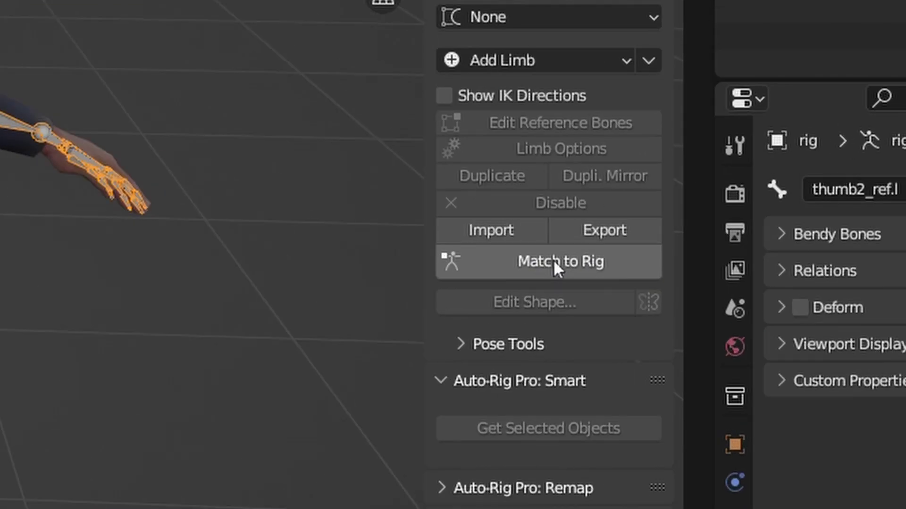
{"action": "left_click", "coordinate": [618, 247]}
{"action": "left_click", "coordinate": [46, 29]}
{"action": "left_click", "coordinate": [46, 41]}
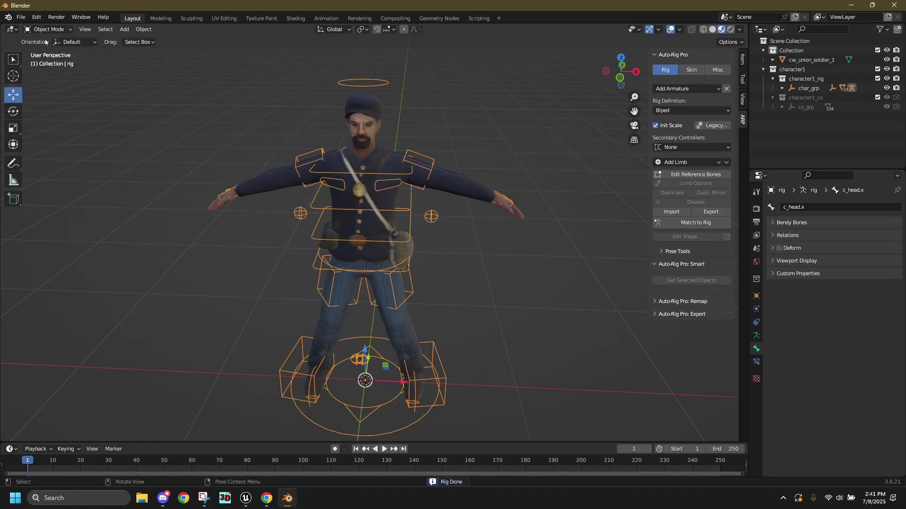
{"action": "scroll", "coordinate": [331, 123], "scroll_direction": "up", "scroll_amount": 2}
- Select the soldier mesh, add the rig as active, and show the Auto-Rig Pro Skin options
{"action": "left_click", "coordinate": [334, 124]}
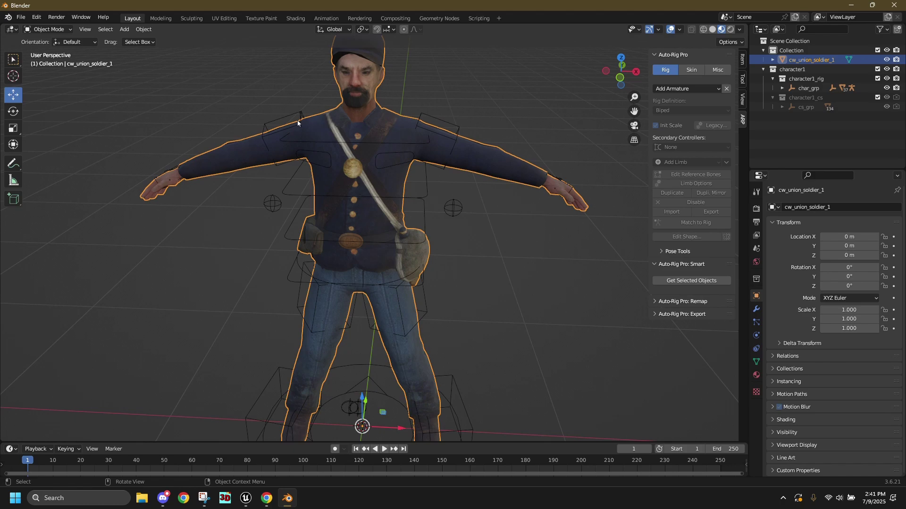
{"action": "left_click", "coordinate": [277, 122], "text": "shift"}
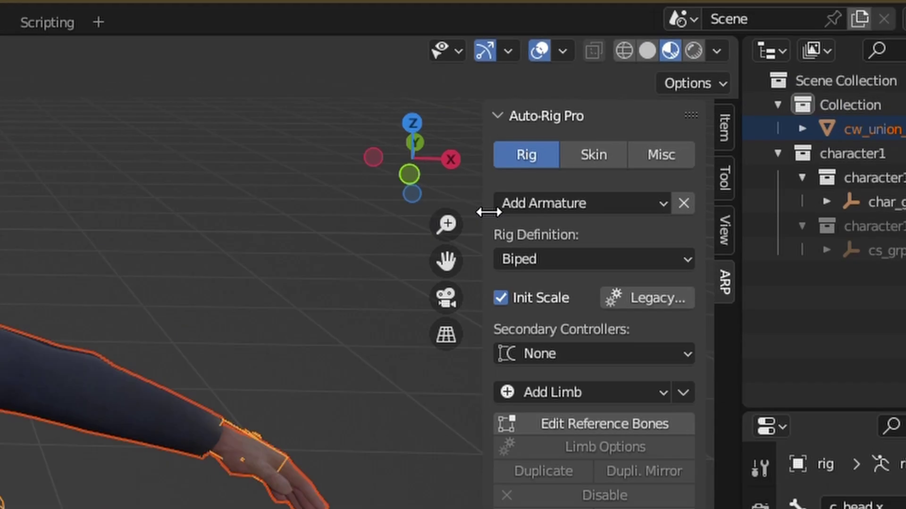
{"action": "left_click", "coordinate": [692, 70]}
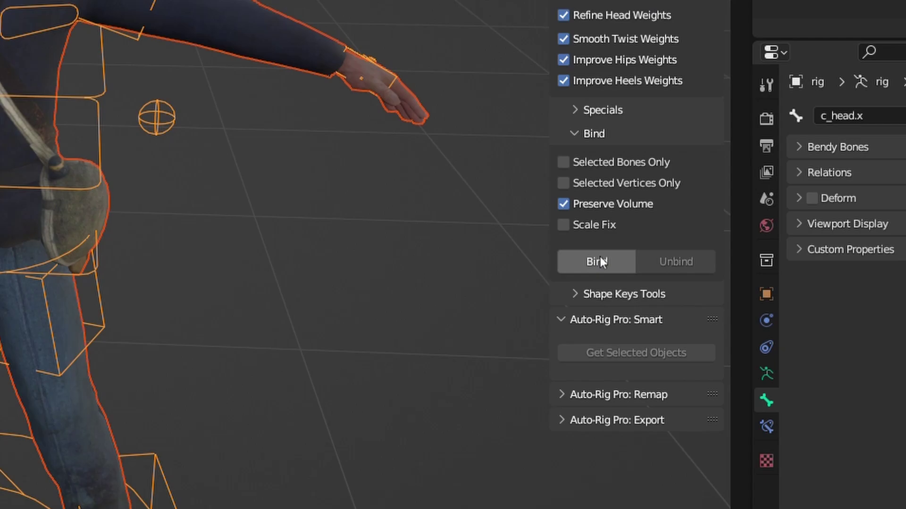
- Bind the soldier mesh to the rig and switch into Pose Mode
{"action": "left_click", "coordinate": [671, 280]}
{"action": "left_click", "coordinate": [42, 29]}
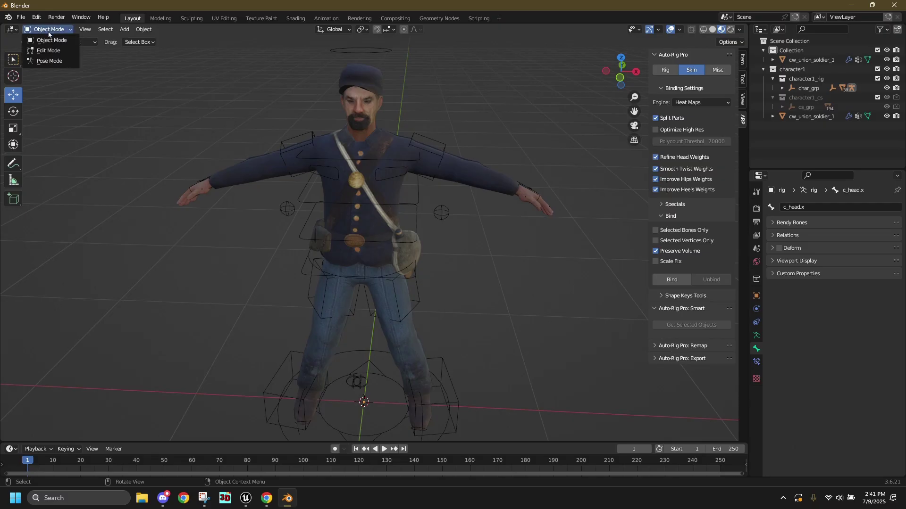
{"action": "left_click", "coordinate": [72, 62]}
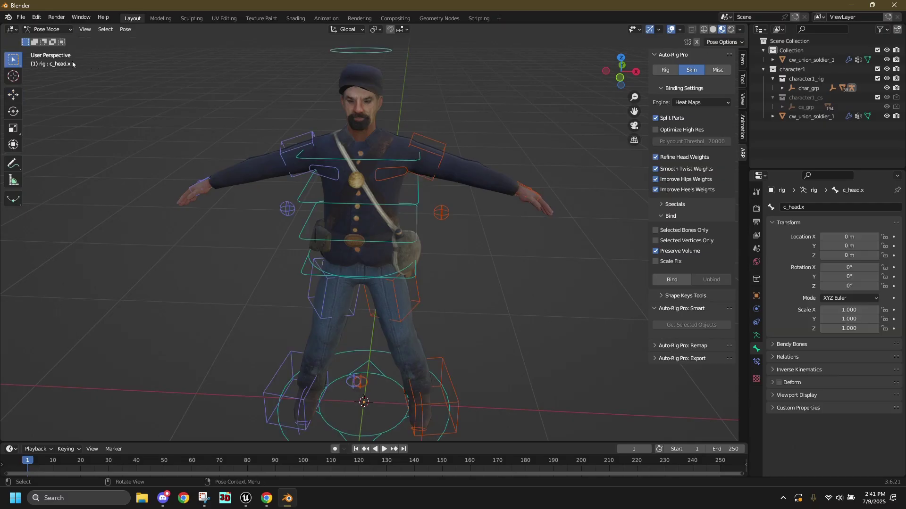
- Move and rotate the hand controller to test that the body deforms with it
{"action": "left_click", "coordinate": [191, 185]}
{"action": "key", "text": "g"}
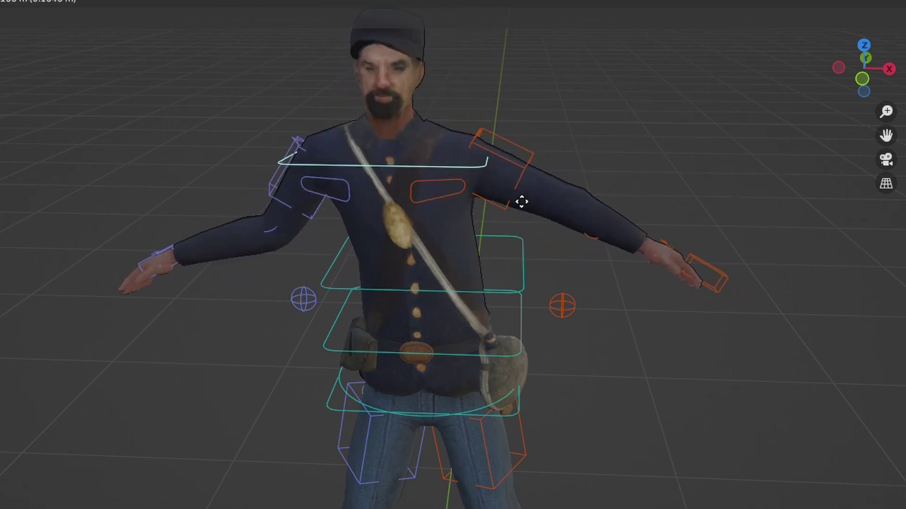
{"action": "left_click", "coordinate": [522, 202]}
{"action": "scroll", "coordinate": [522, 202], "scroll_direction": "up", "scroll_amount": 5}
{"action": "key", "text": "r"}
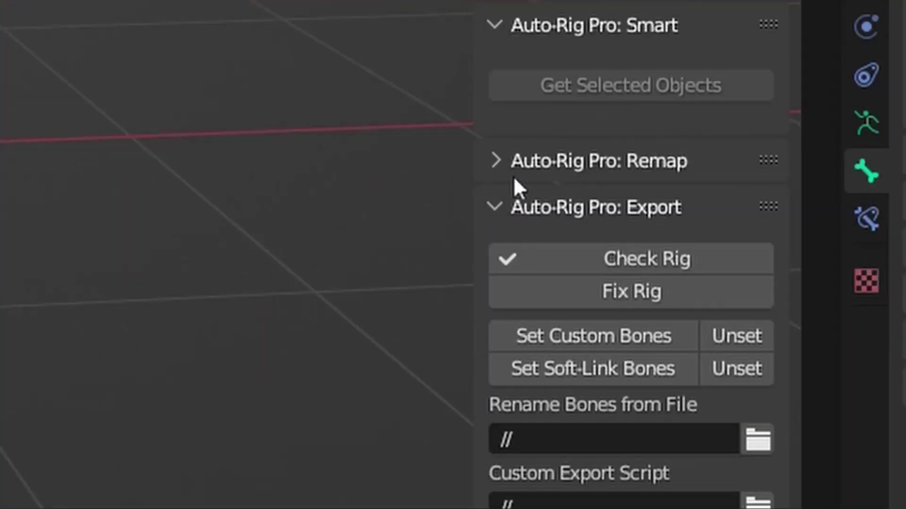
- Set up Unreal Engine FBX export: Humanoid rig, IK bones, Rename for UE, Union_1.fbx in rigged folder
{"action": "scroll", "coordinate": [513, 176], "scroll_direction": "down", "scroll_amount": 5}
{"action": "left_click", "coordinate": [592, 370]}
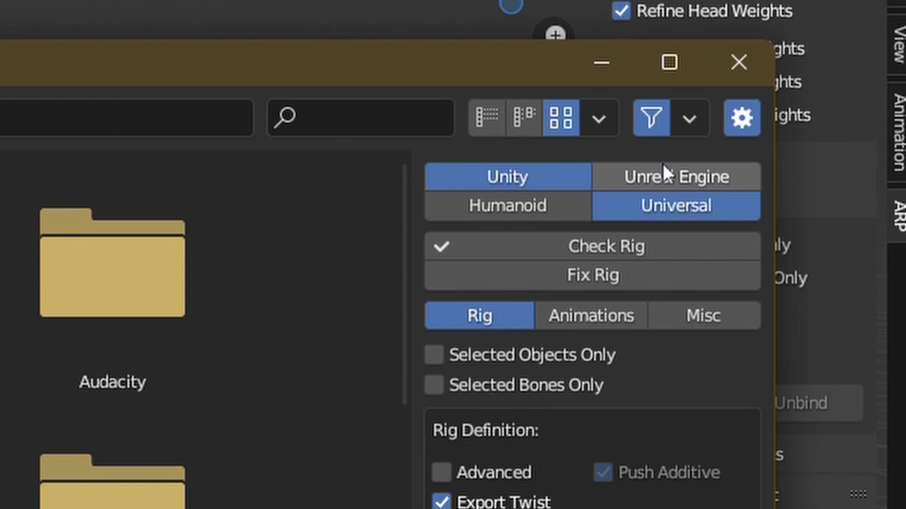
{"action": "left_click", "coordinate": [666, 141]}
{"action": "left_click", "coordinate": [540, 199]}
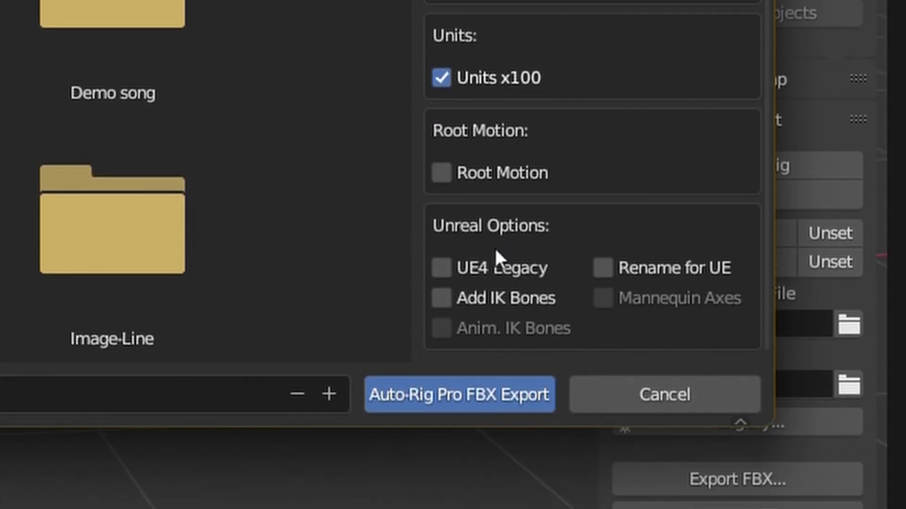
{"action": "left_click", "coordinate": [434, 303]}
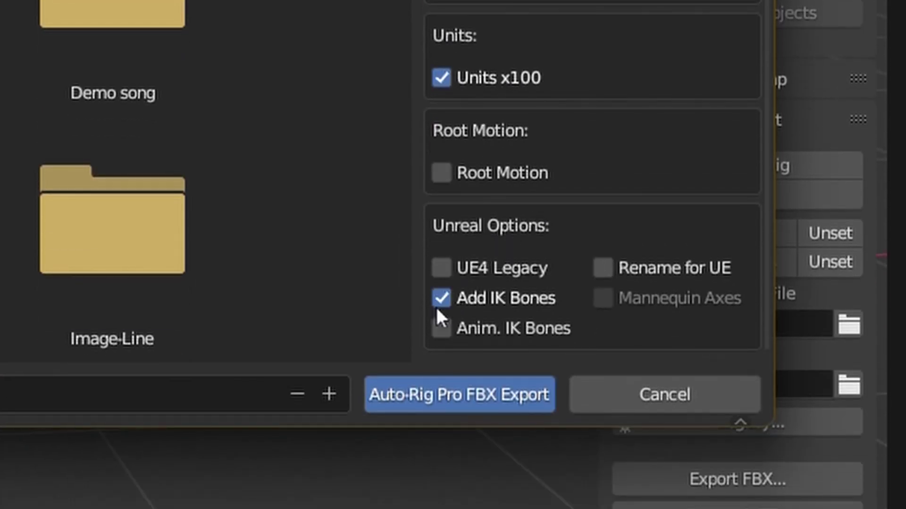
{"action": "left_click", "coordinate": [614, 264]}
{"action": "left_click", "coordinate": [613, 300]}
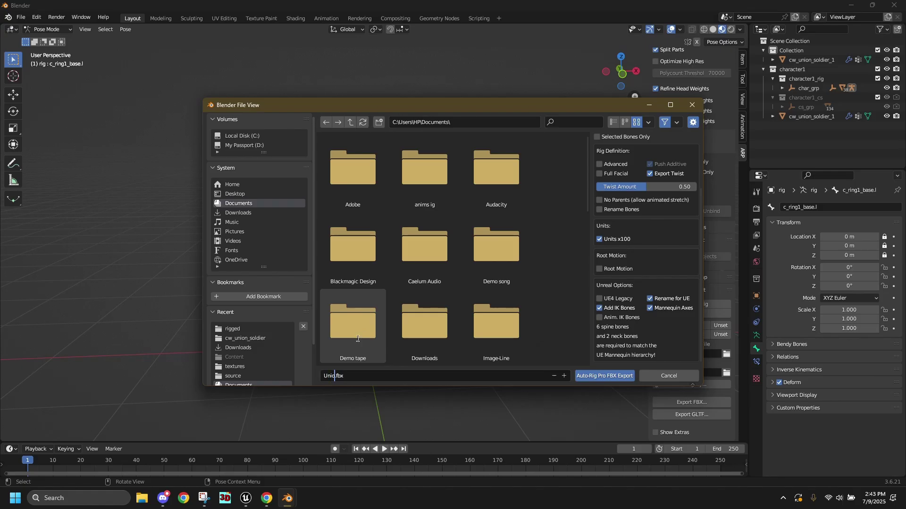
{"action": "left_click", "coordinate": [238, 212]}
{"action": "left_click", "coordinate": [238, 213]}
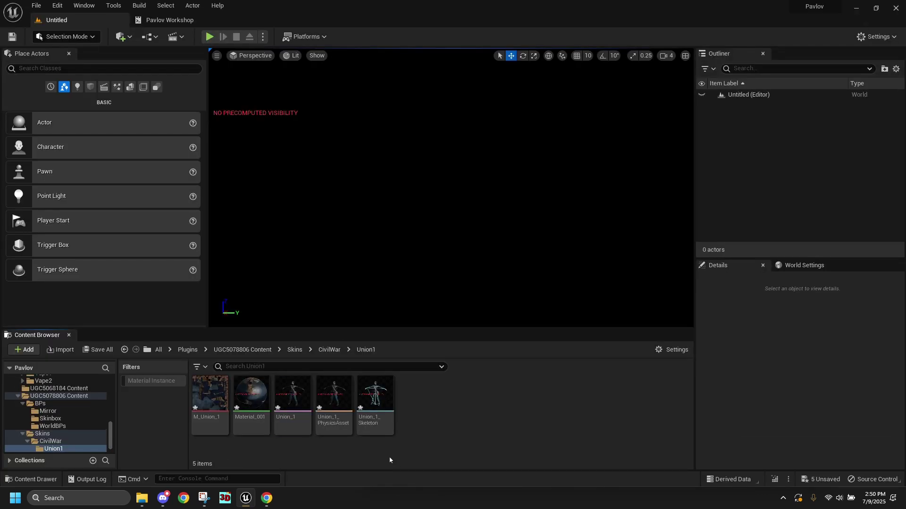
- Set the Union_1 skeletal mesh's Number of LODs to 2 and apply changes to generate LOD 1
{"action": "left_click", "coordinate": [294, 420]}
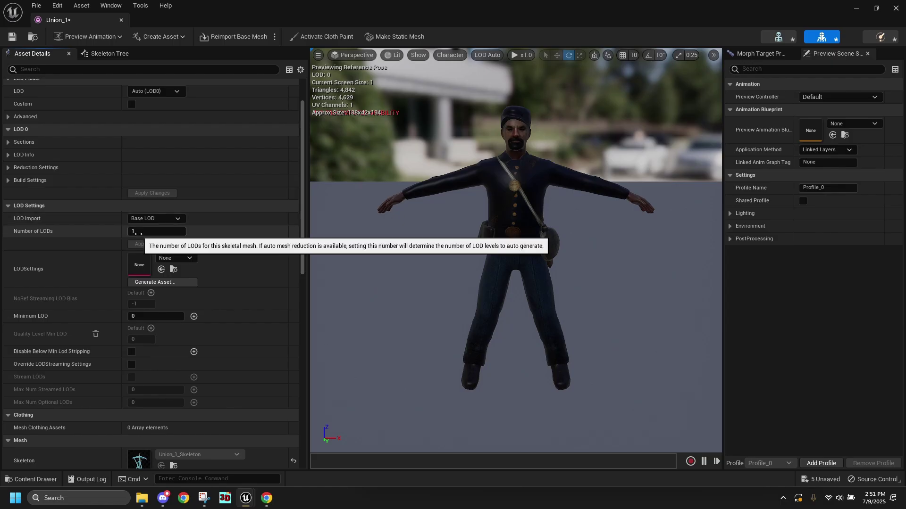
{"action": "left_click", "coordinate": [147, 227]}
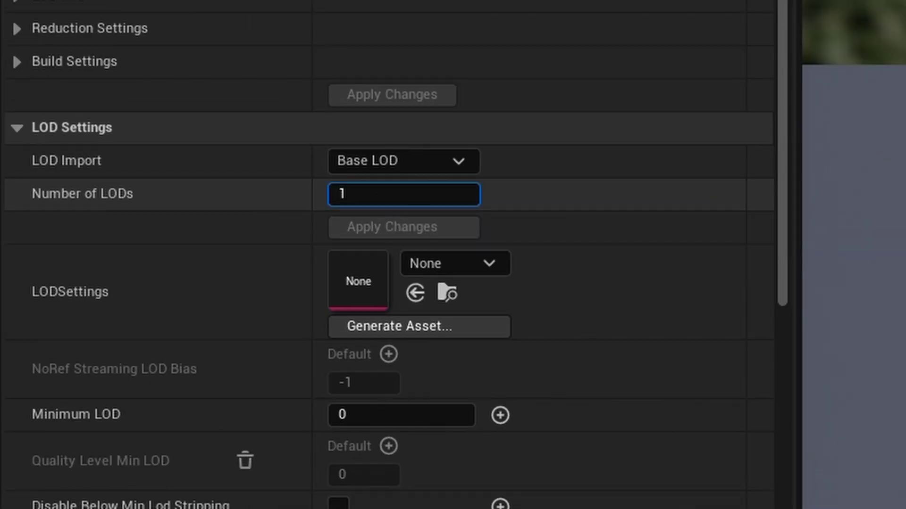
{"action": "type", "text": "2"}
{"action": "key", "text": "Return"}
{"action": "left_click", "coordinate": [378, 227]}
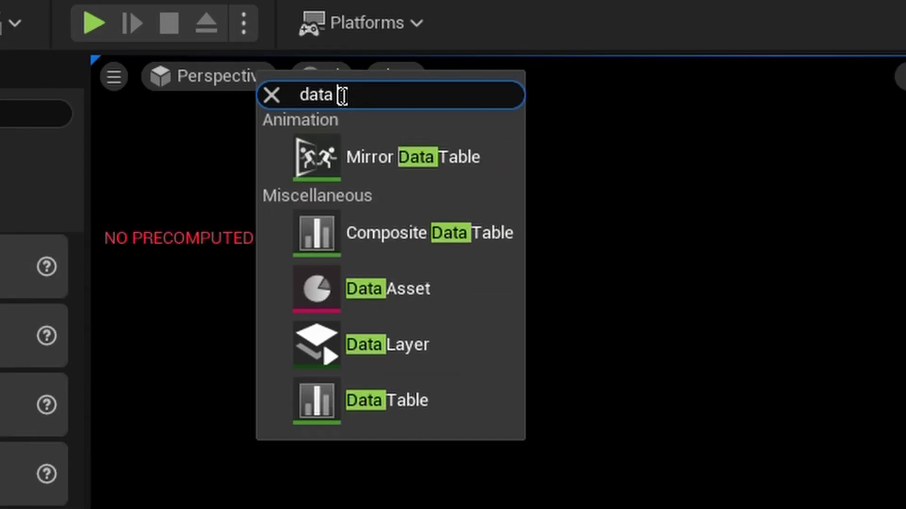
- Create a DataTable asset with the PlayerSkin row structure, named TestySkinTable
{"action": "left_click", "coordinate": [321, 175]}
{"action": "left_click", "coordinate": [392, 220]}
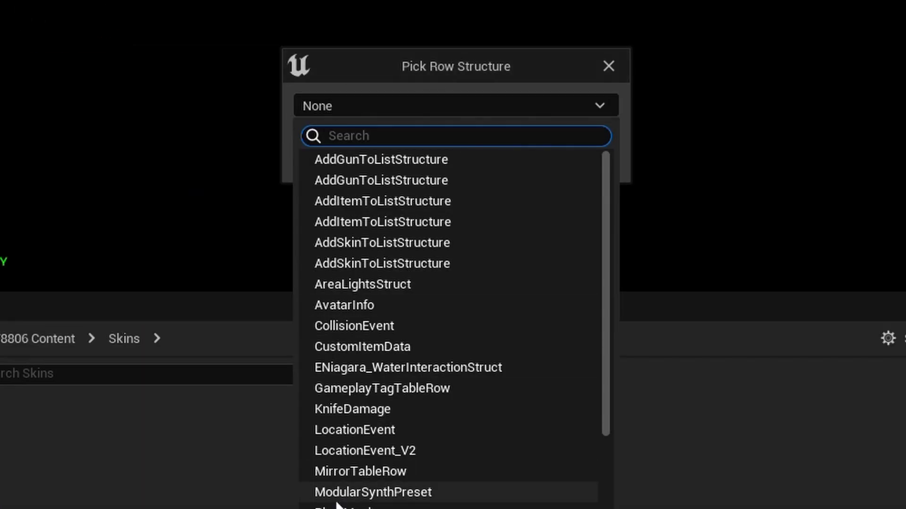
{"action": "left_click", "coordinate": [499, 507]}
{"action": "left_click", "coordinate": [609, 249]}
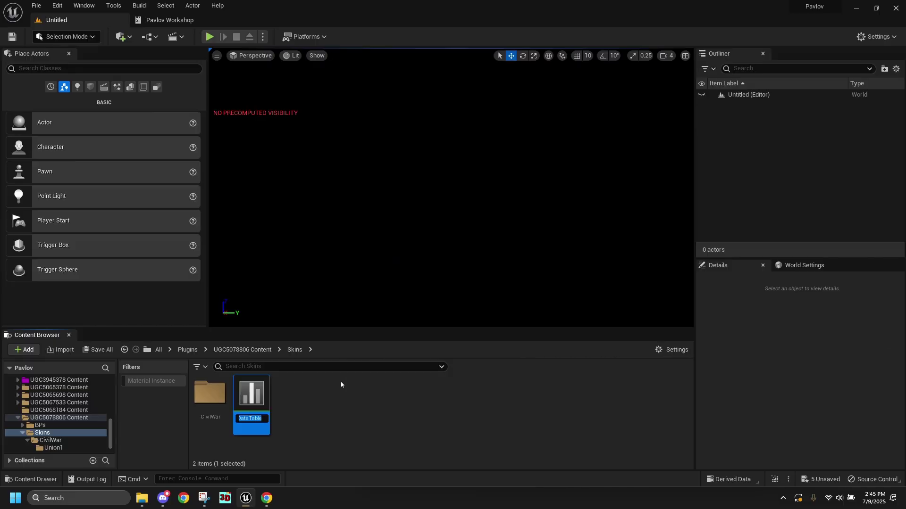
{"action": "type", "text": "TestySkinTable"}
{"action": "key", "text": "Return"}
- In the full-screen TestySkinTable editor, add a row with Union_1 as Player Mesh
{"action": "double_click", "coordinate": [247, 413]}
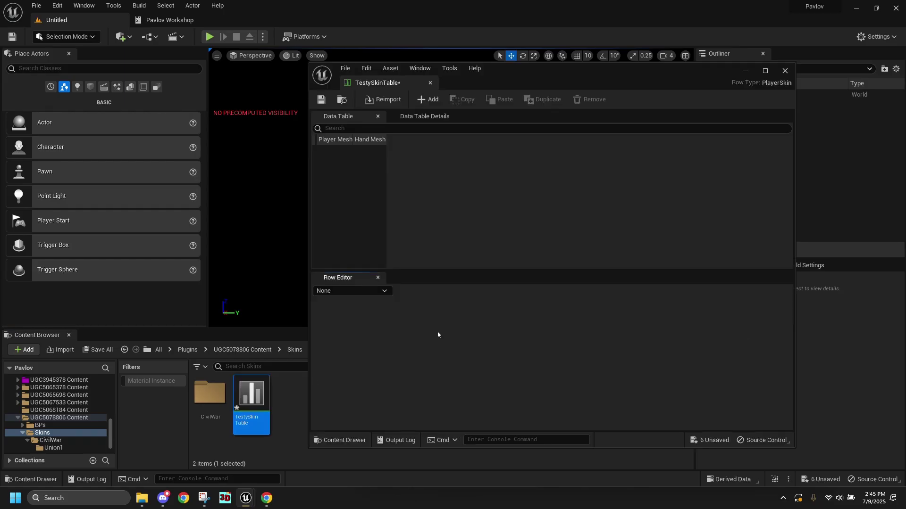
{"action": "left_click", "coordinate": [765, 71]}
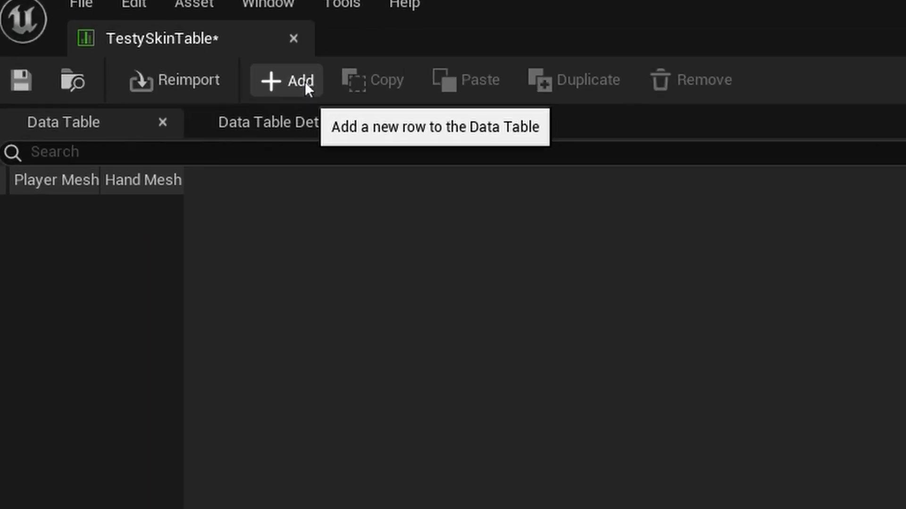
{"action": "left_click", "coordinate": [127, 38]}
{"action": "left_click", "coordinate": [350, 301]}
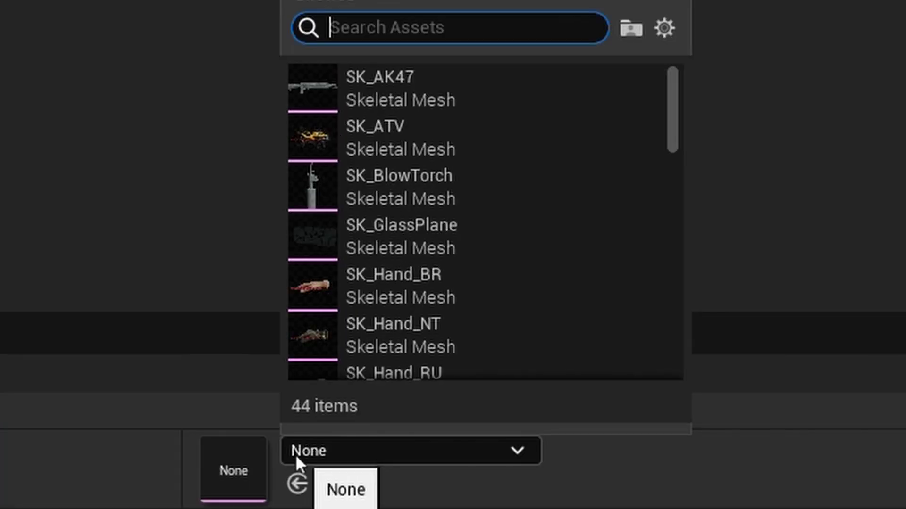
{"action": "type", "text": "union"}
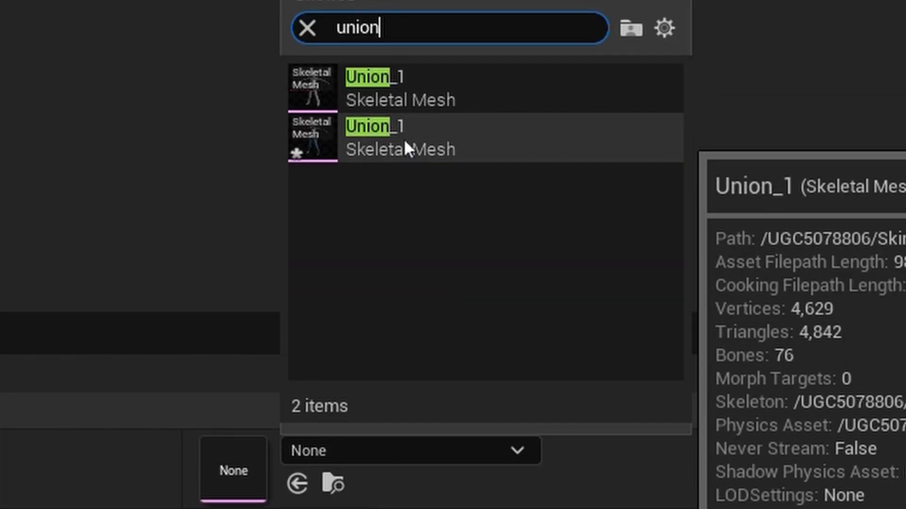
{"action": "left_click", "coordinate": [404, 139]}
- Keep Bare Hands as the row's hand mesh and rename the row g_union
{"action": "left_click", "coordinate": [338, 368]}
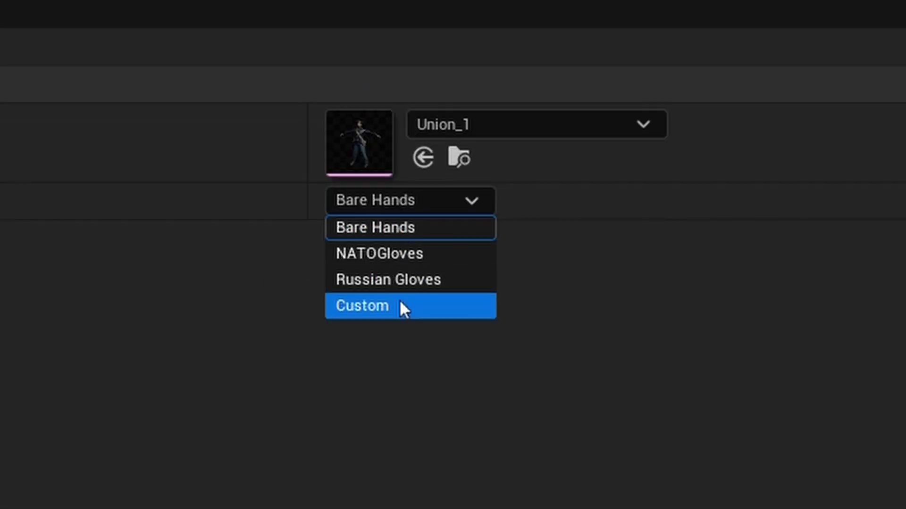
{"action": "left_click", "coordinate": [422, 236]}
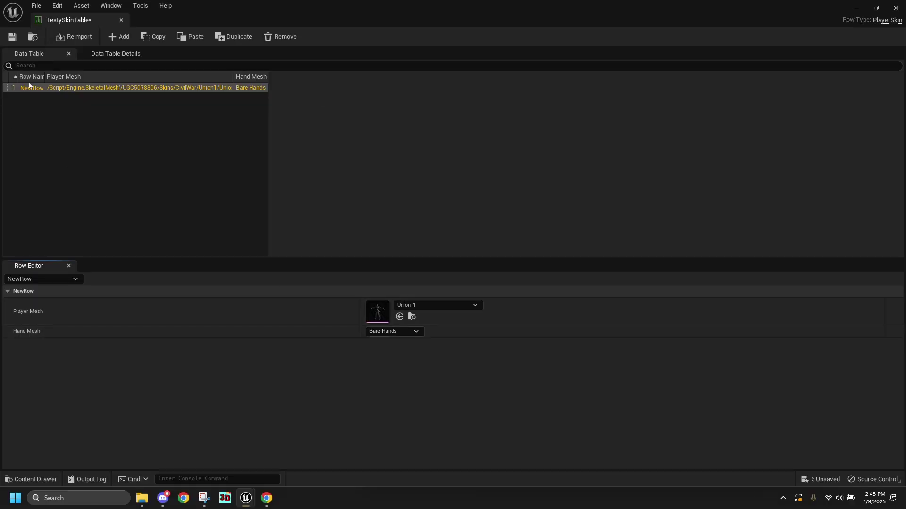
{"action": "double_click", "coordinate": [30, 88]}
{"action": "type", "text": "g_"}
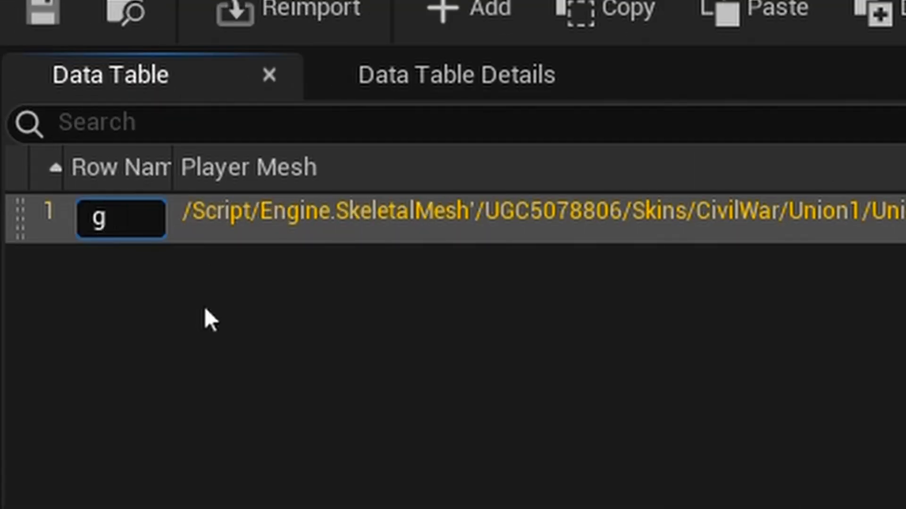
{"action": "type", "text": "union"}
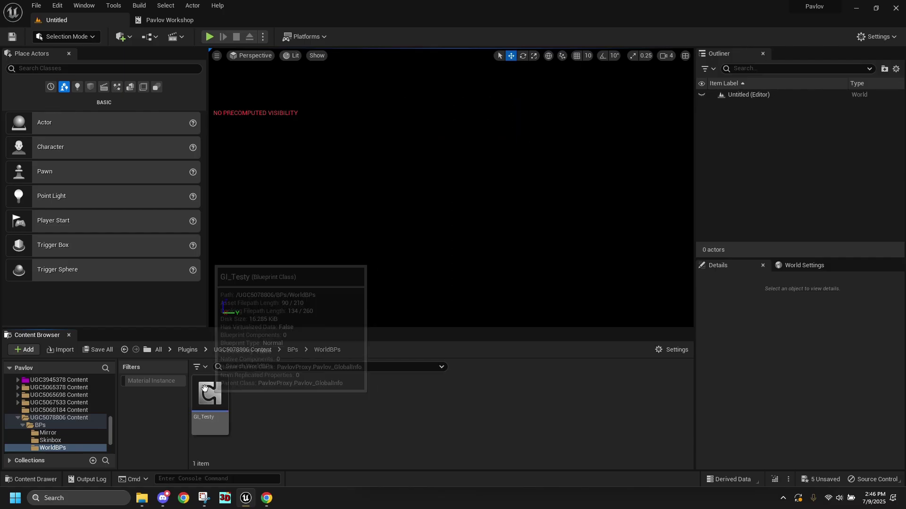
- Assign TestySkinTable as the Player Skin Table of the GI_Testy blueprint
{"action": "left_click", "coordinate": [209, 384]}
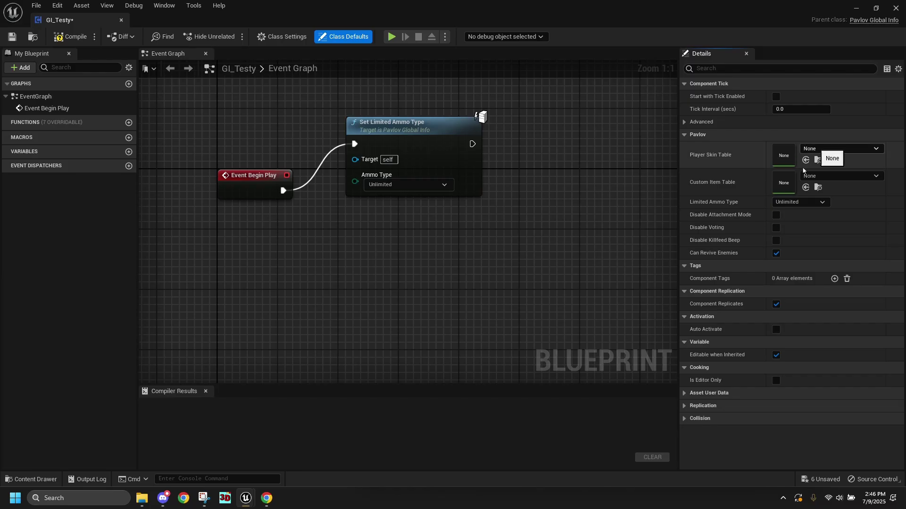
{"action": "left_click", "coordinate": [831, 148]}
{"action": "type", "text": "testy"}
{"action": "left_click", "coordinate": [816, 276]}
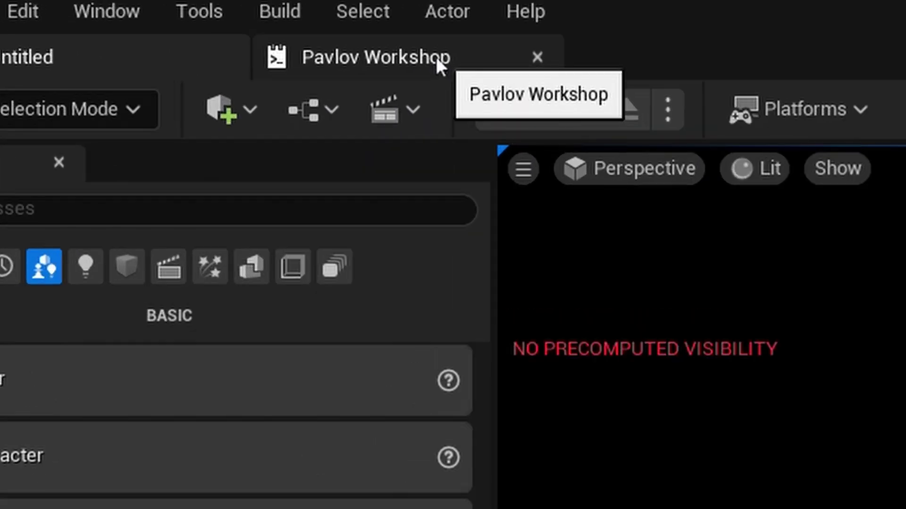
- Search the Pavlov Workshop's downloadable source plugins for darkat
{"action": "left_click", "coordinate": [189, 22]}
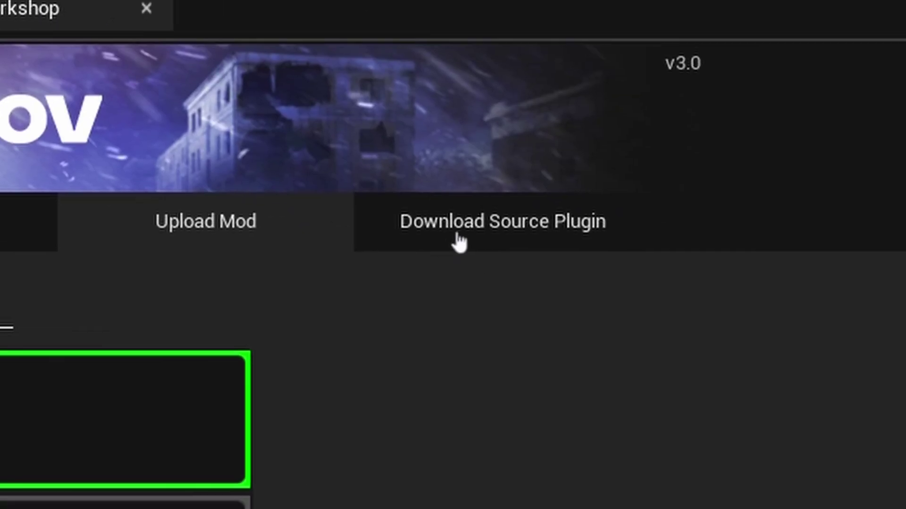
{"action": "left_click", "coordinate": [396, 220]}
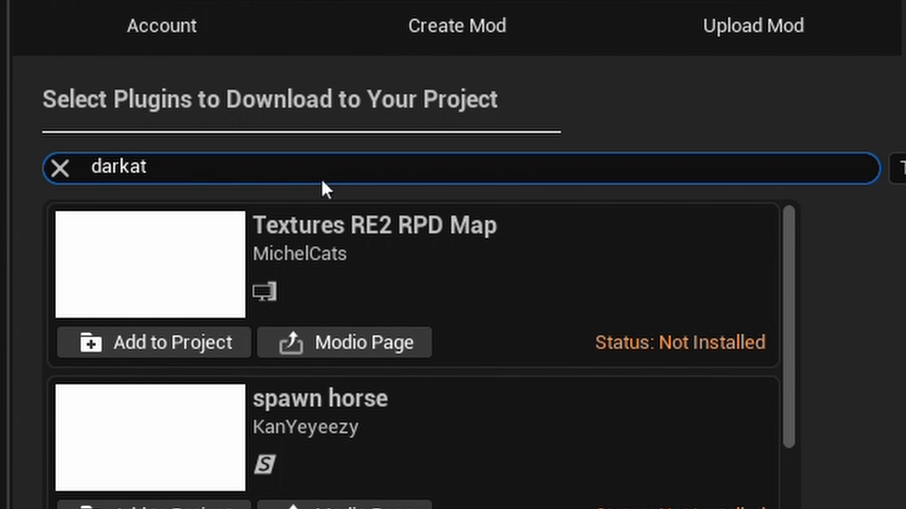
{"action": "key", "text": "Return"}
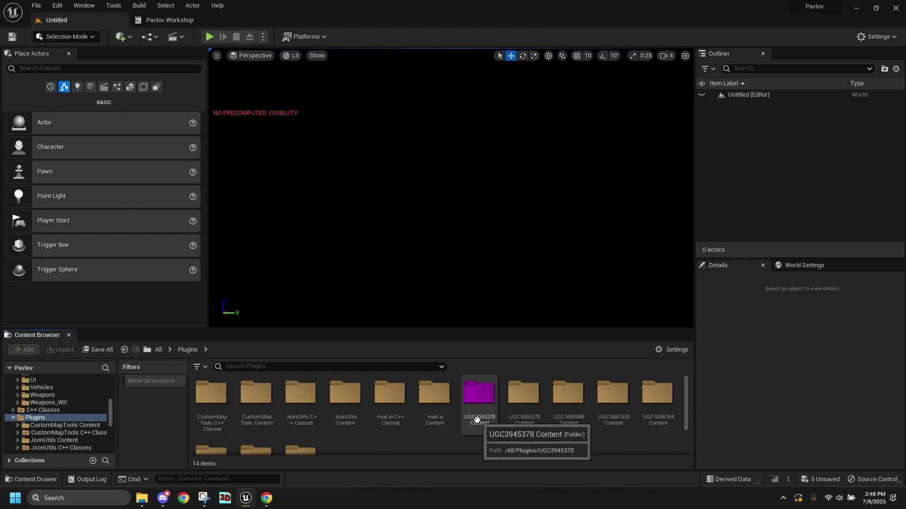
{"action": "scroll", "coordinate": [350, 425], "scroll_direction": "down", "scroll_amount": 1}
{"action": "scroll", "coordinate": [350, 425], "scroll_direction": "up", "scroll_amount": 1}
- Bring AddToList Component, CMP_Spawn and ModInitializer into UGC5067533 Content and view that folder
{"action": "left_click", "coordinate": [211, 396]}
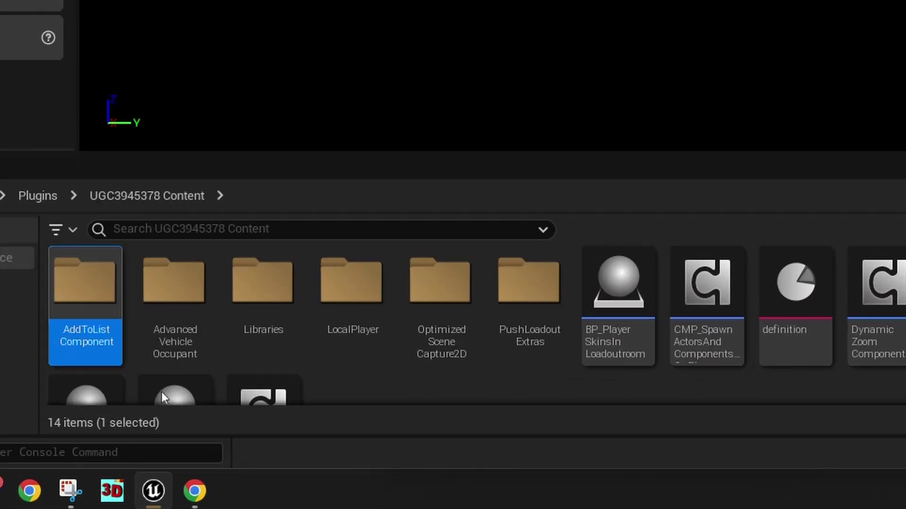
{"action": "left_click", "coordinate": [524, 396], "text": "ctrl"}
{"action": "scroll", "coordinate": [91, 360], "scroll_direction": "down", "scroll_amount": 2}
{"action": "left_click", "coordinate": [88, 360], "text": "ctrl"}
{"action": "left_click_drag", "start_coordinate": [88, 360], "coordinate": [0, 372]}
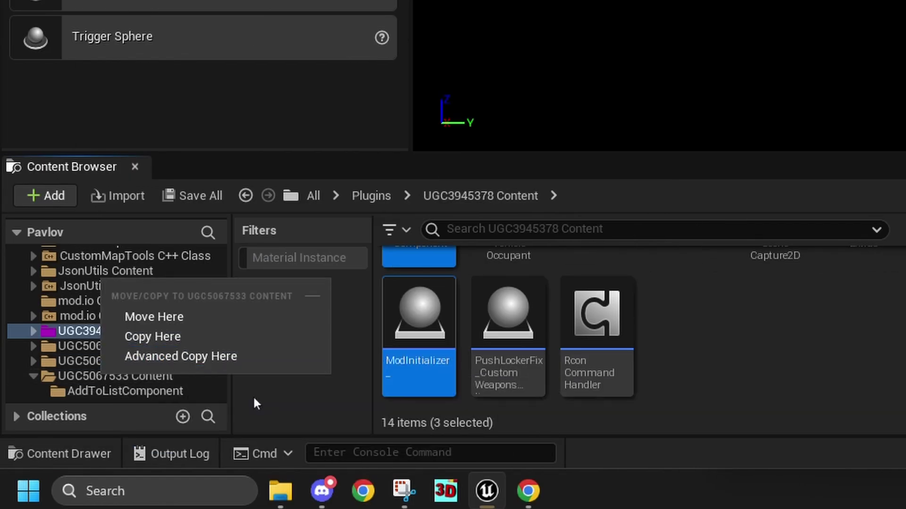
{"action": "left_click", "coordinate": [126, 383]}
{"action": "left_click", "coordinate": [125, 380]}
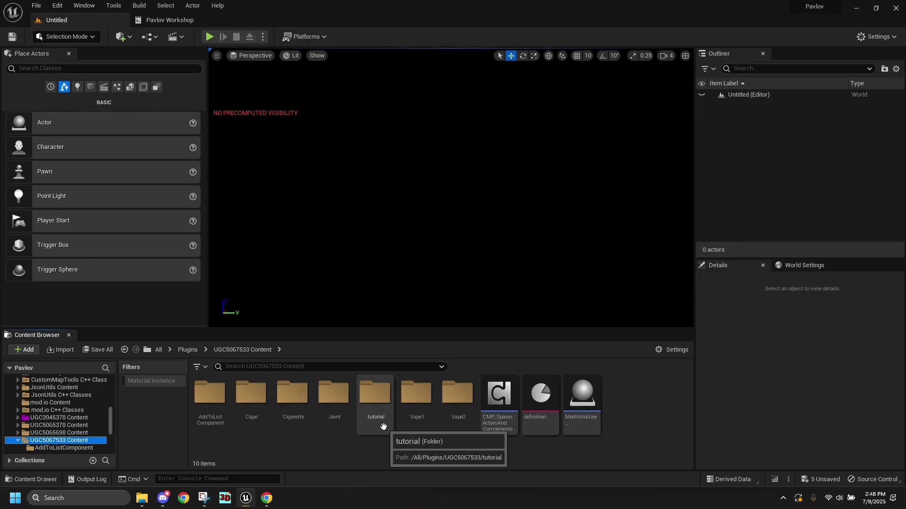
- In ModInitializer_, add a g_union_1 Skins entry on AddToListComponent and search union for its Player Mesh
{"action": "double_click", "coordinate": [598, 421]}
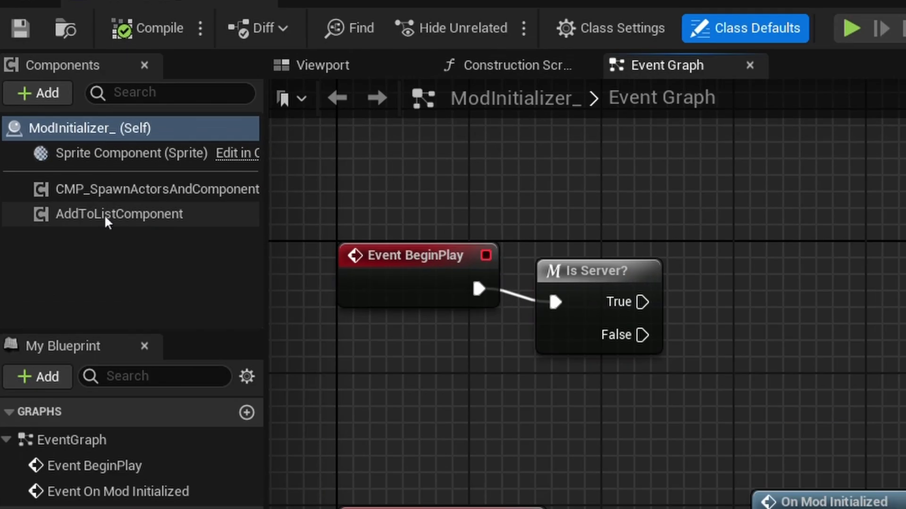
{"action": "left_click", "coordinate": [49, 122]}
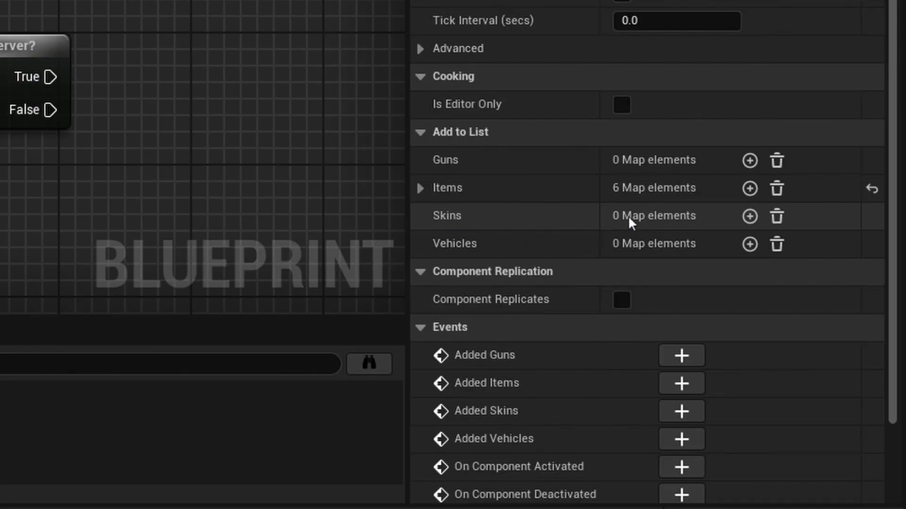
{"action": "left_click", "coordinate": [750, 217]}
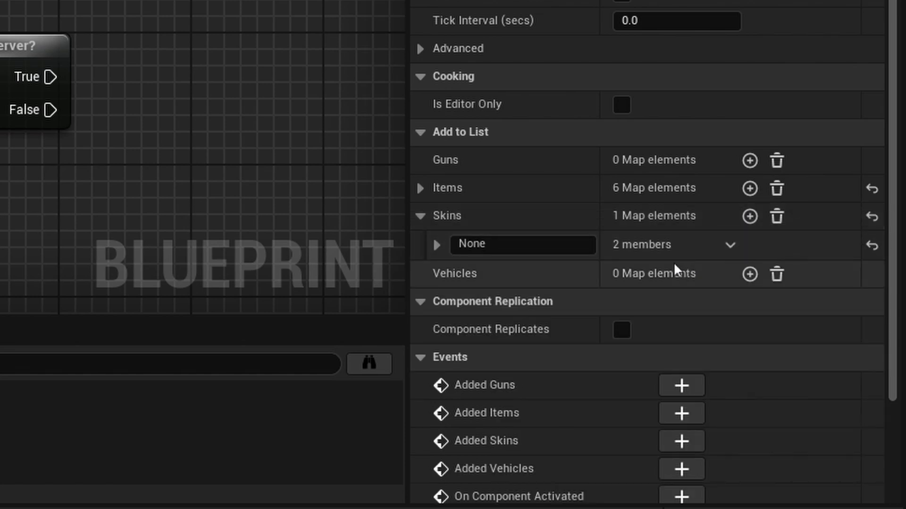
{"action": "left_click", "coordinate": [507, 245]}
{"action": "type", "text": "g_union"}
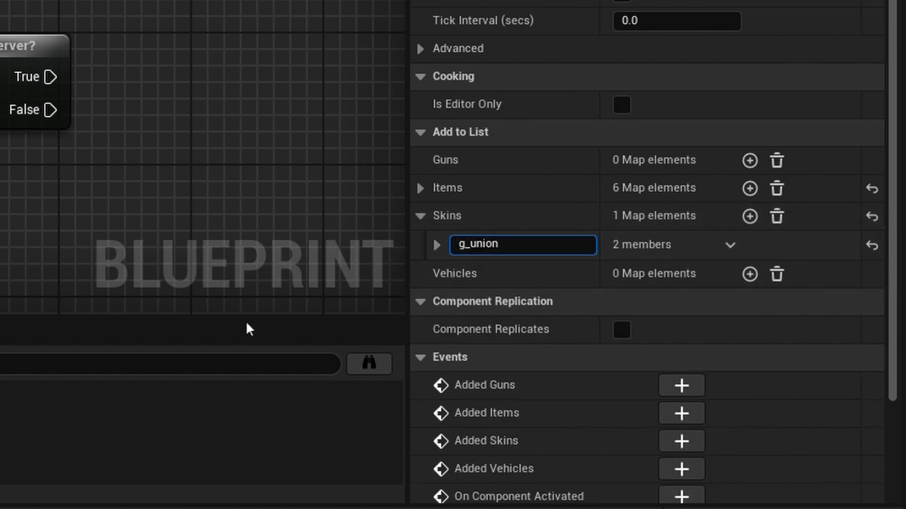
{"action": "type", "text": "_1"}
{"action": "key", "text": "Return"}
{"action": "left_click", "coordinate": [627, 318]}
{"action": "type", "text": "union"}
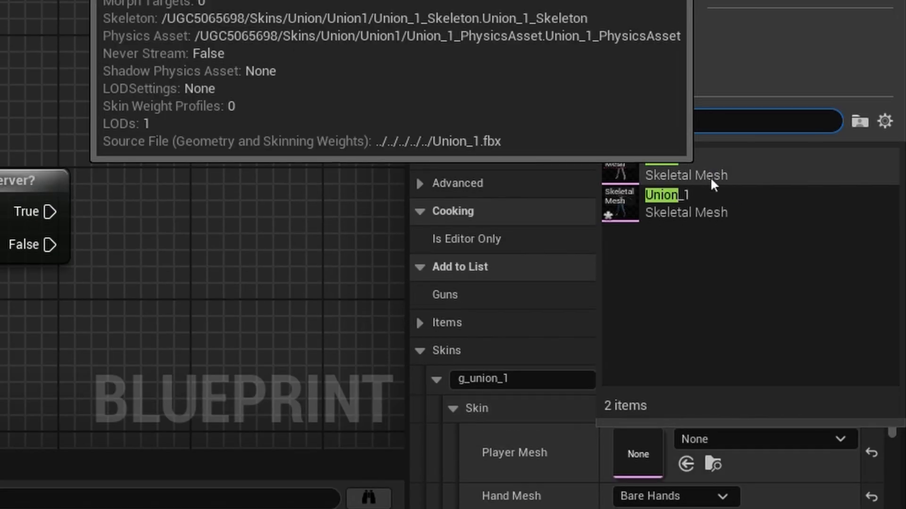